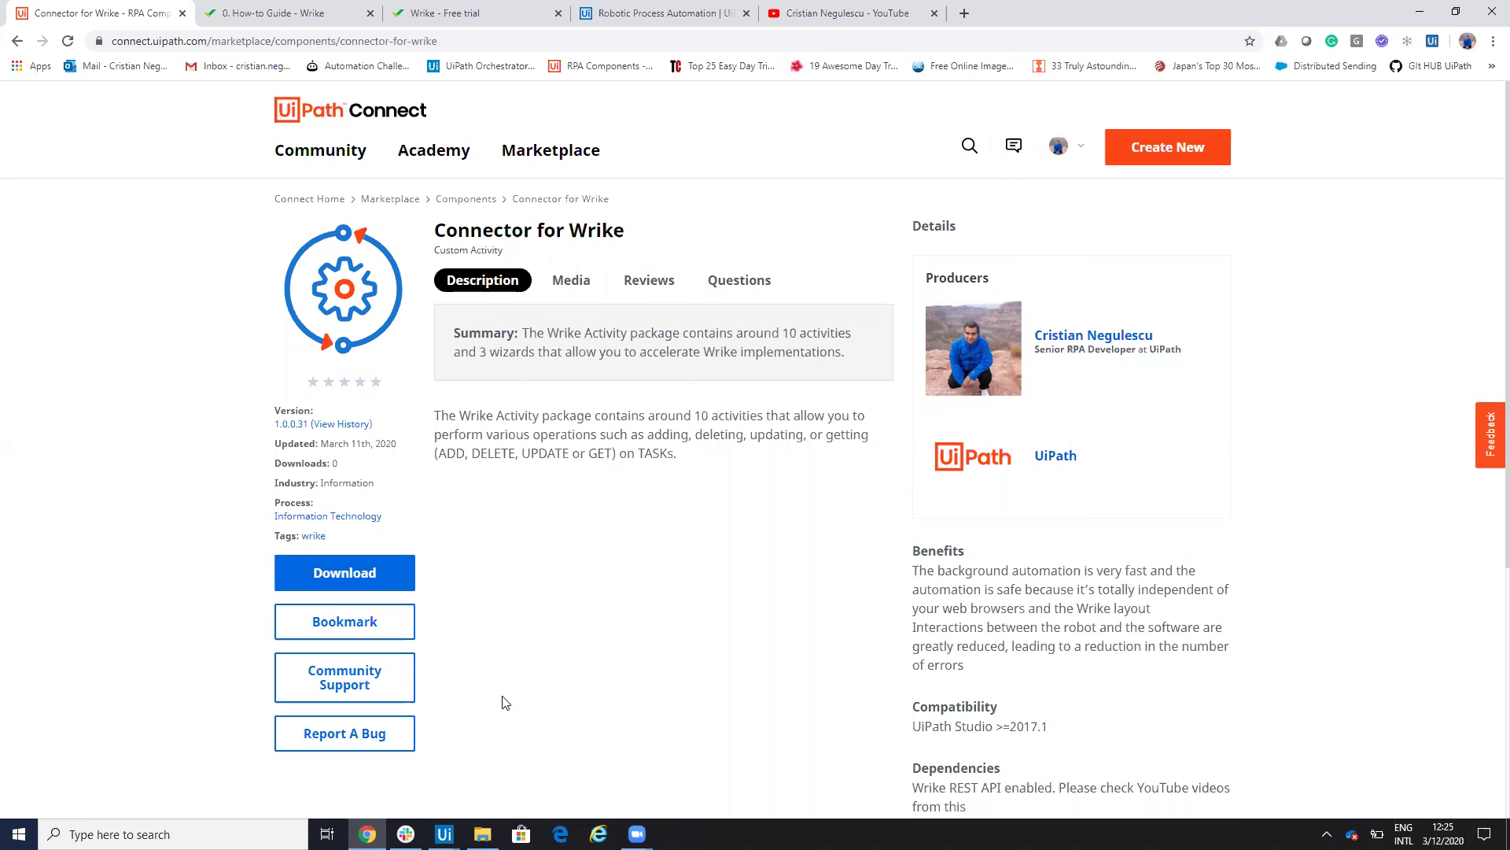
Step: Switch to UiPath Studio, examine the UiPathTeam.Wrike.Activities package among the project dependencies, and close Manage Packages
{"action": "left_click", "coordinate": [445, 834]}
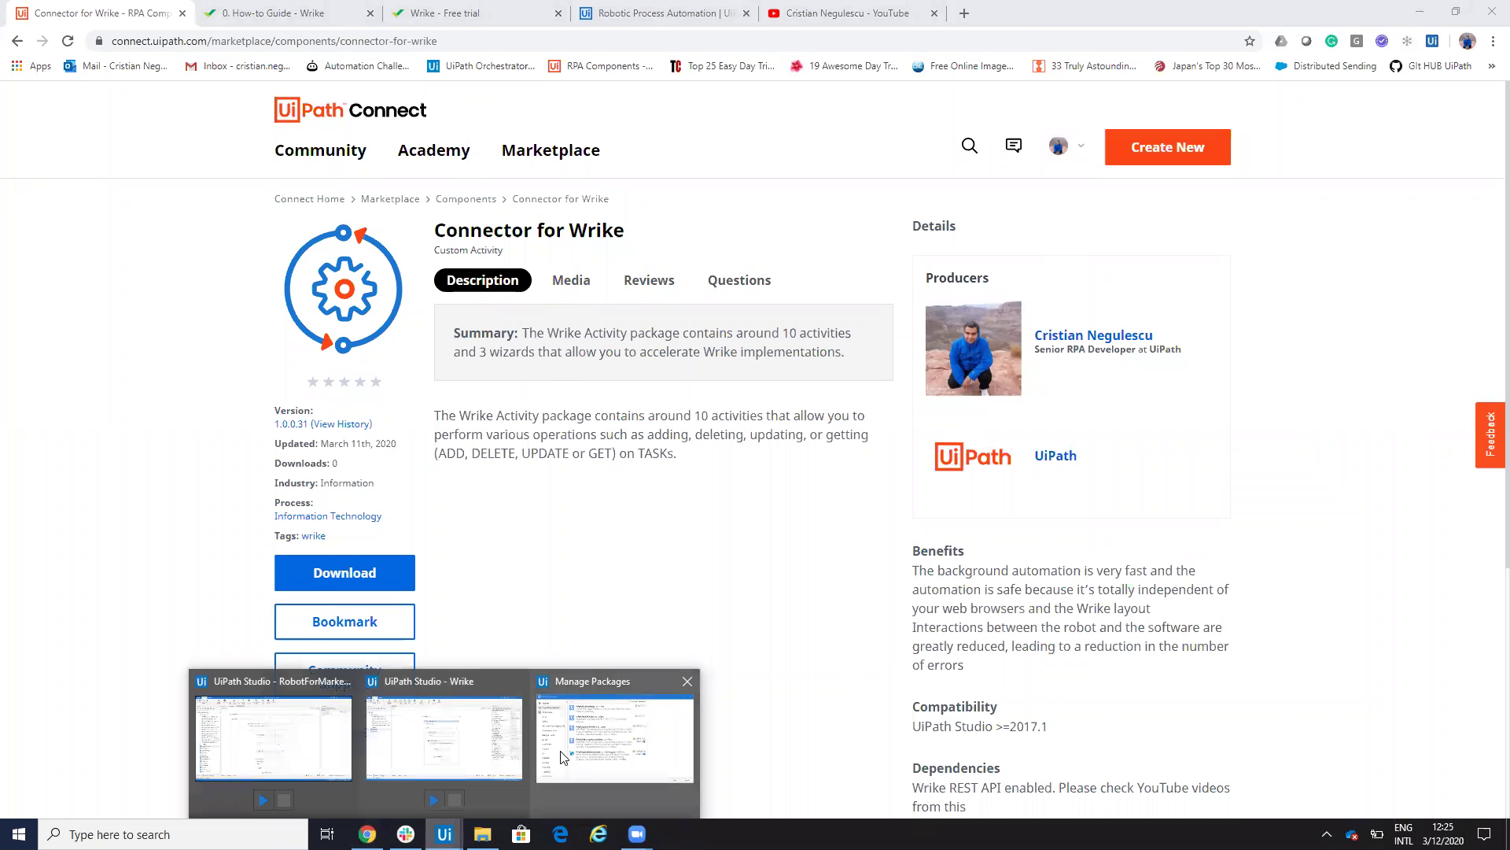
{"action": "left_click", "coordinate": [564, 757]}
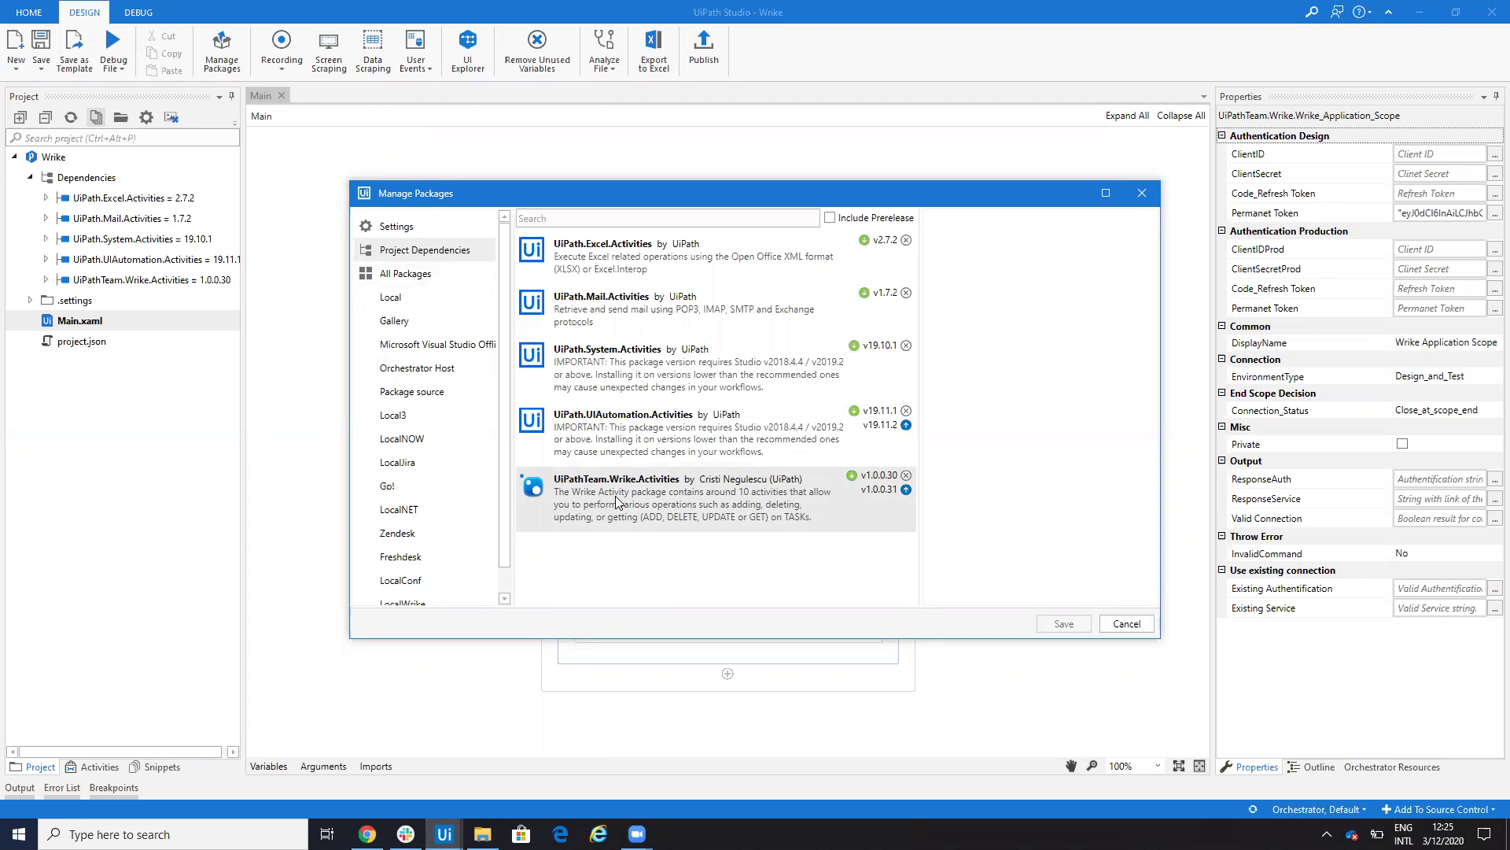
{"action": "left_click", "coordinate": [1142, 193]}
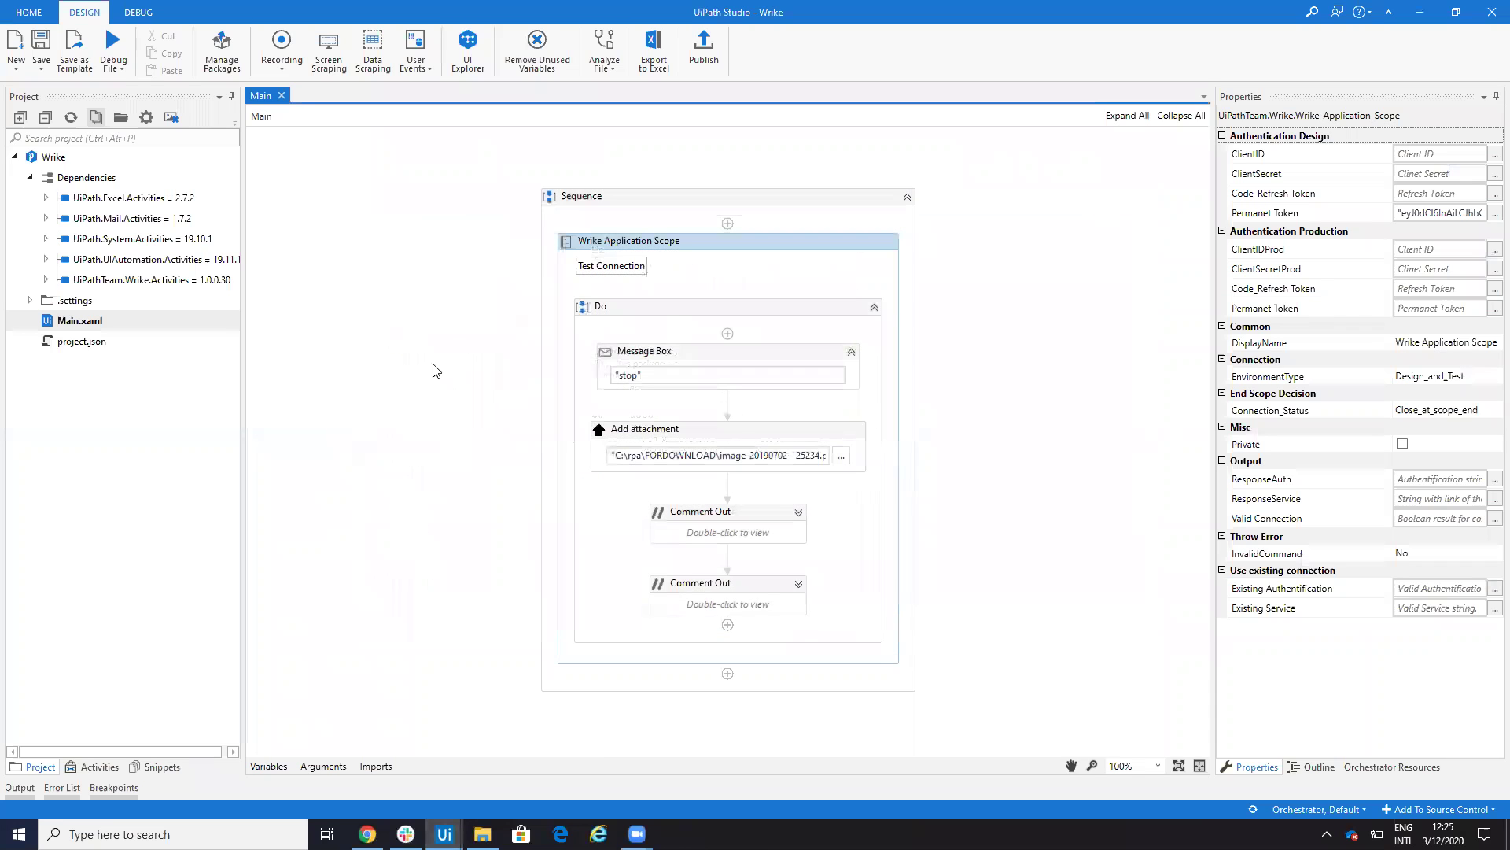
Step: Expand the available activities under UiPathTeam > Wrike > Task to review the Wrike activity list
{"action": "left_click", "coordinate": [90, 767]}
{"action": "left_click", "coordinate": [32, 608]}
{"action": "left_click", "coordinate": [45, 627]}
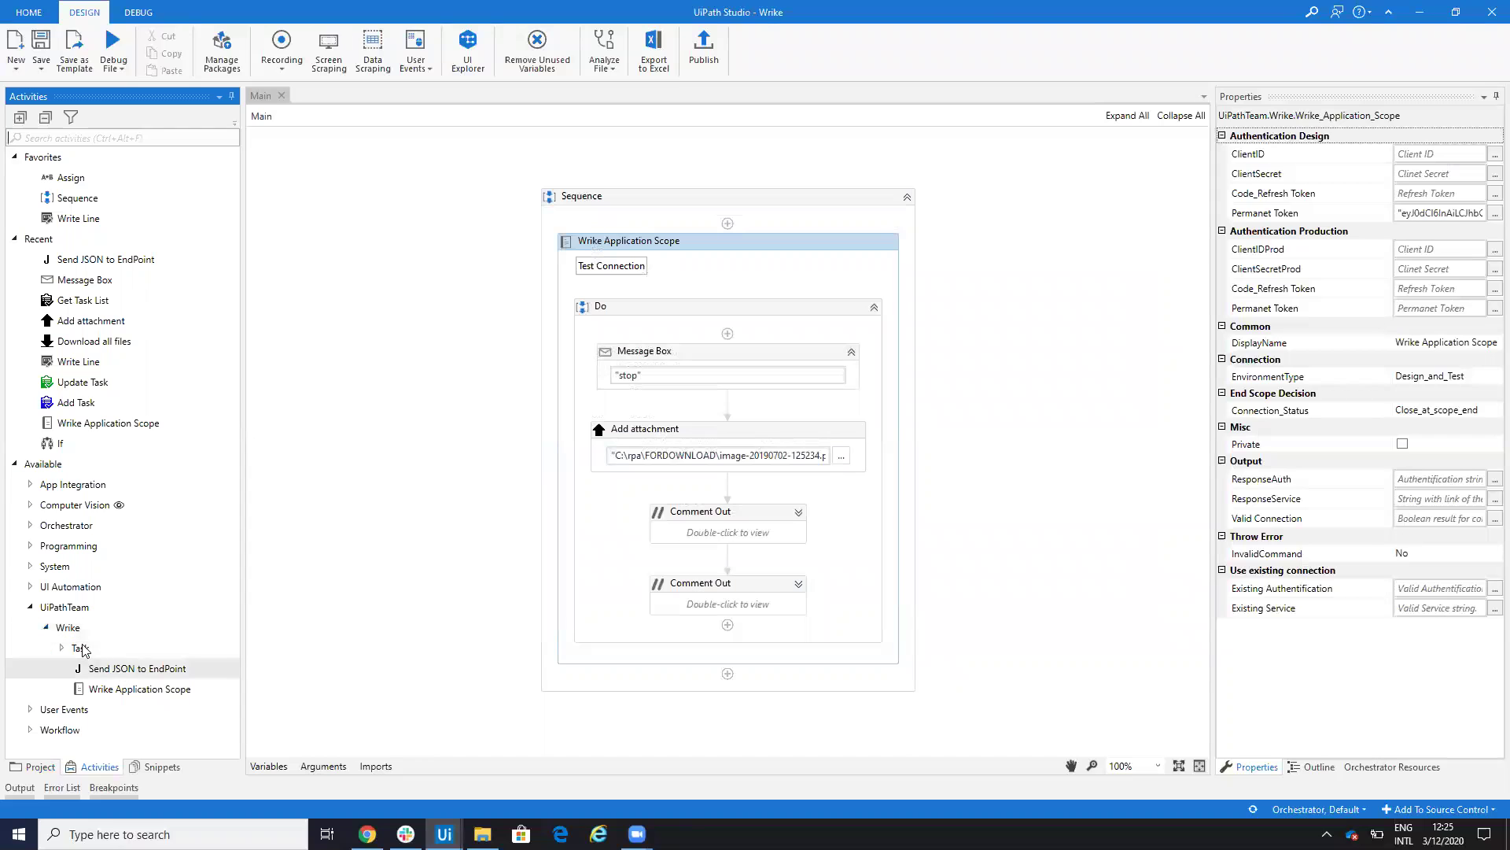
{"action": "left_click", "coordinate": [63, 648]}
{"action": "scroll", "coordinate": [141, 698], "scroll_direction": "down", "scroll_amount": 2}
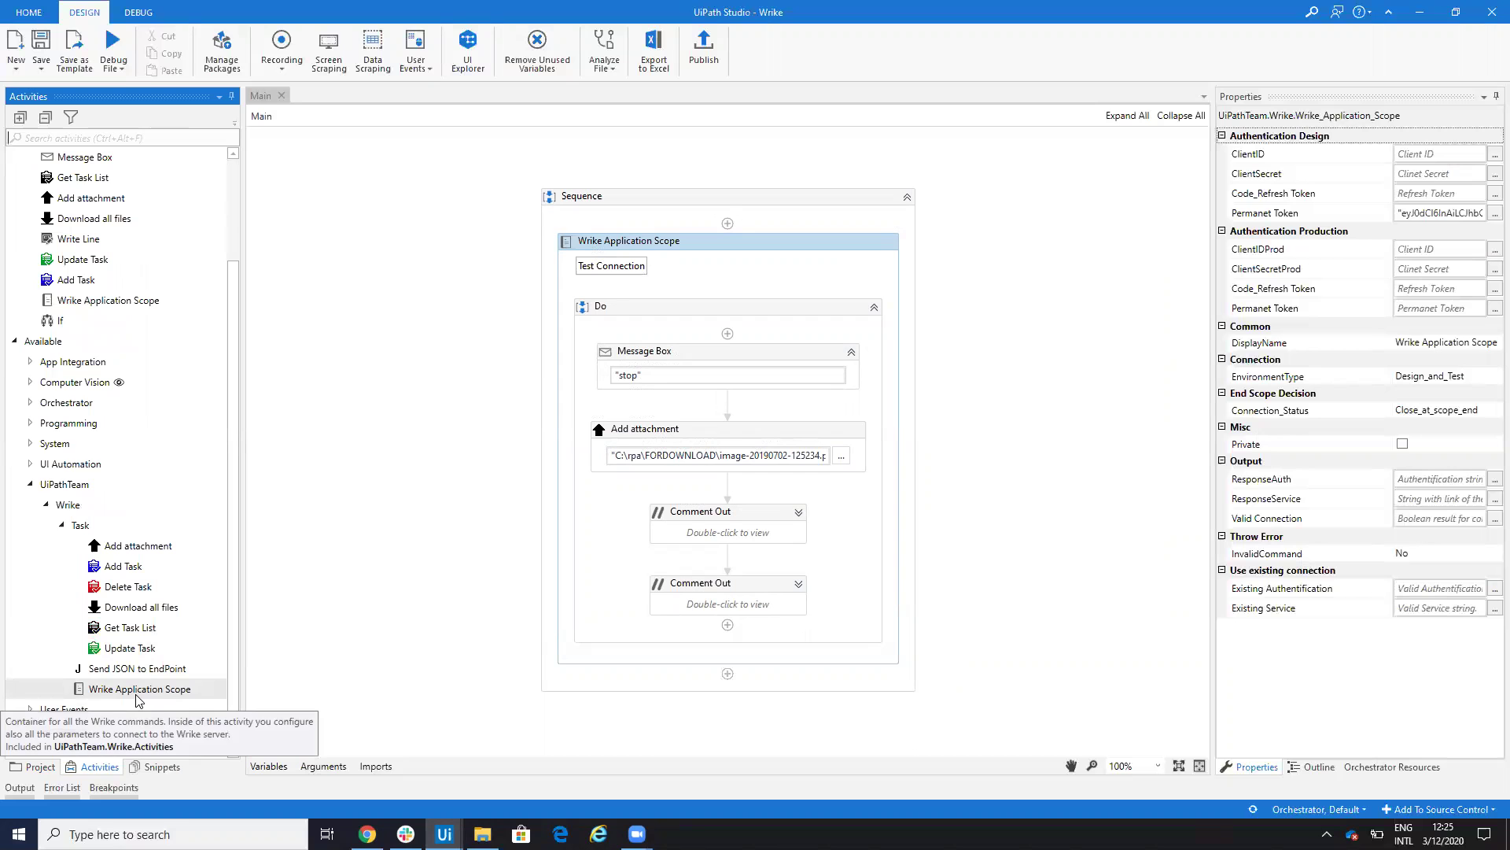
Step: Switch to Chrome and examine the Wrike free trial page, the Wrike workspace and the UiPath free trial plans
{"action": "left_click", "coordinate": [1426, 14]}
{"action": "left_click", "coordinate": [417, 9]}
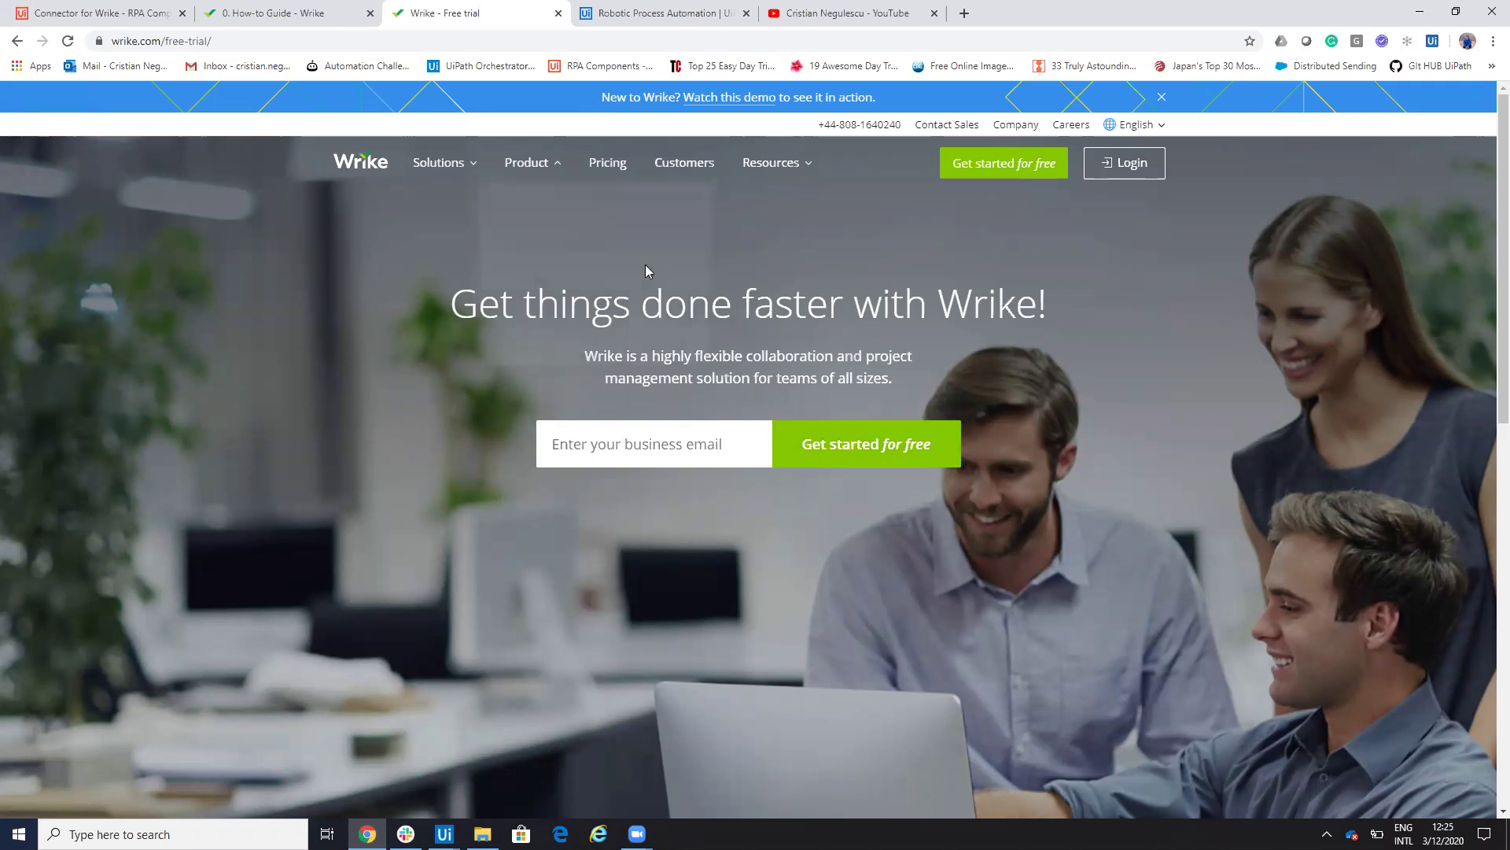
{"action": "left_click", "coordinate": [307, 17]}
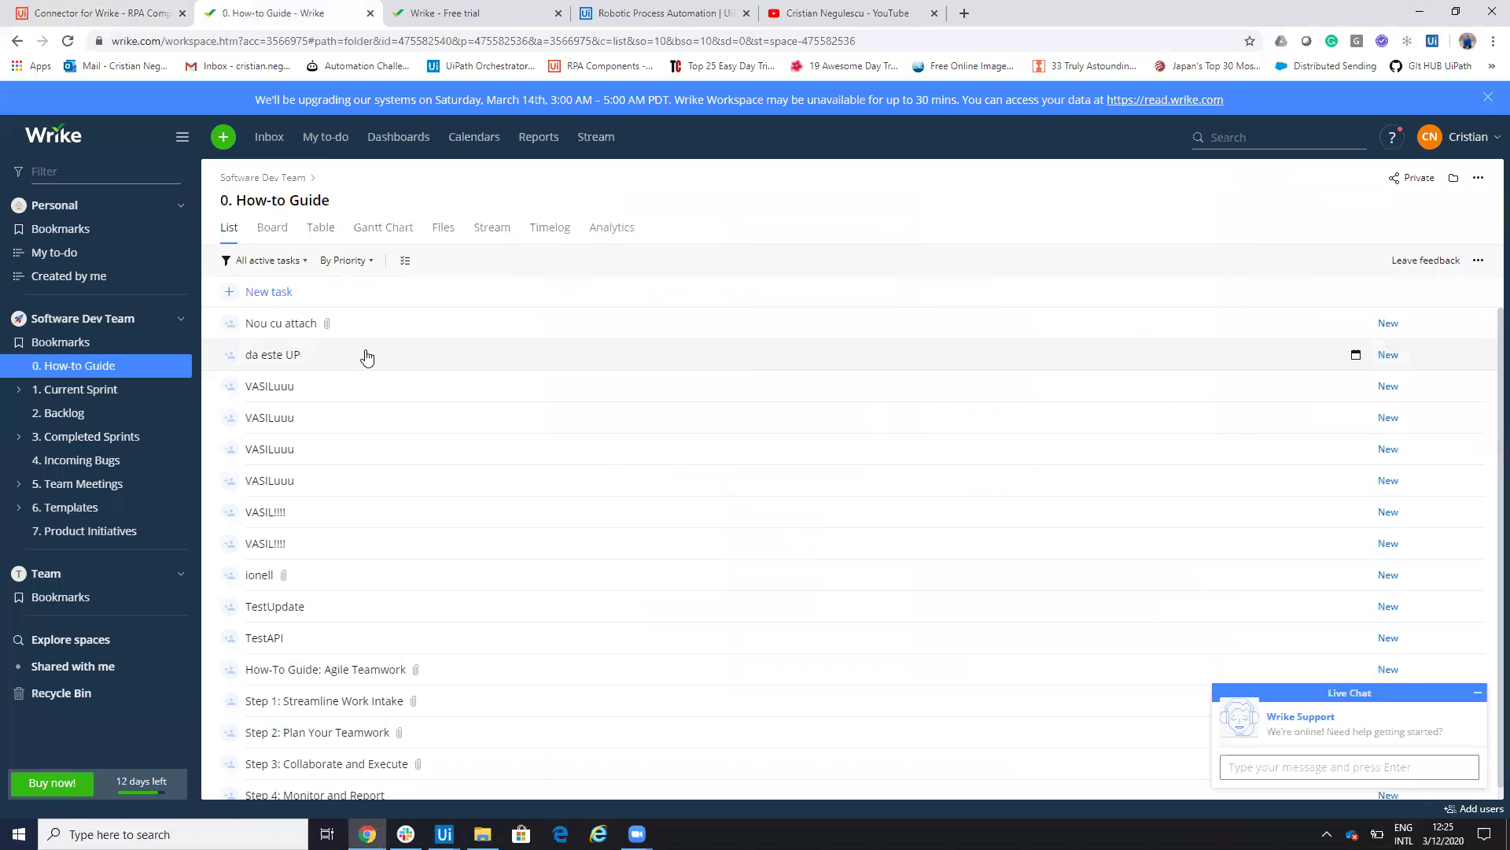
{"action": "left_click", "coordinate": [696, 11]}
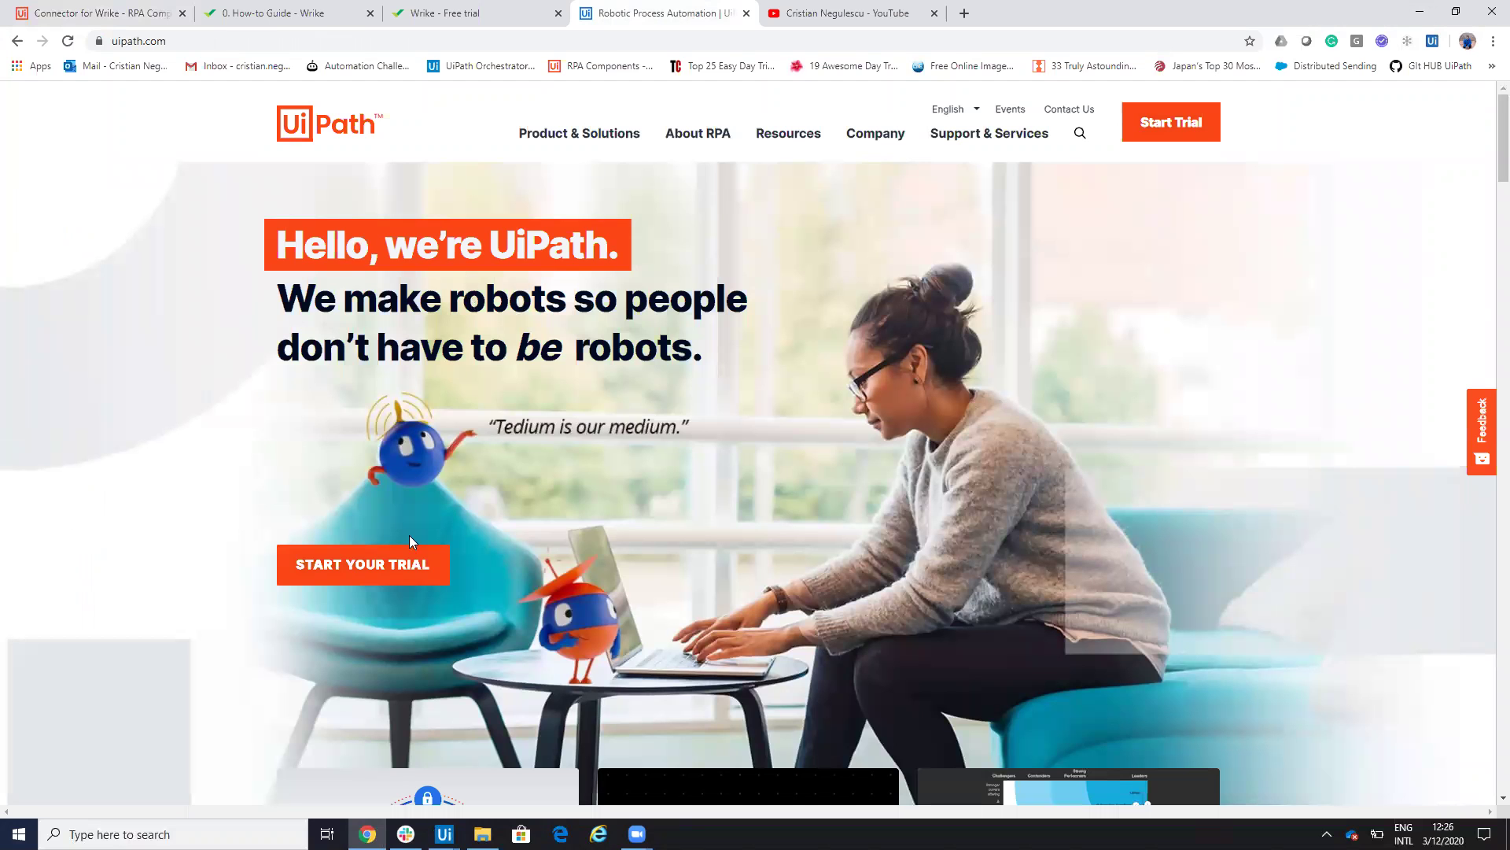
{"action": "left_click", "coordinate": [387, 566]}
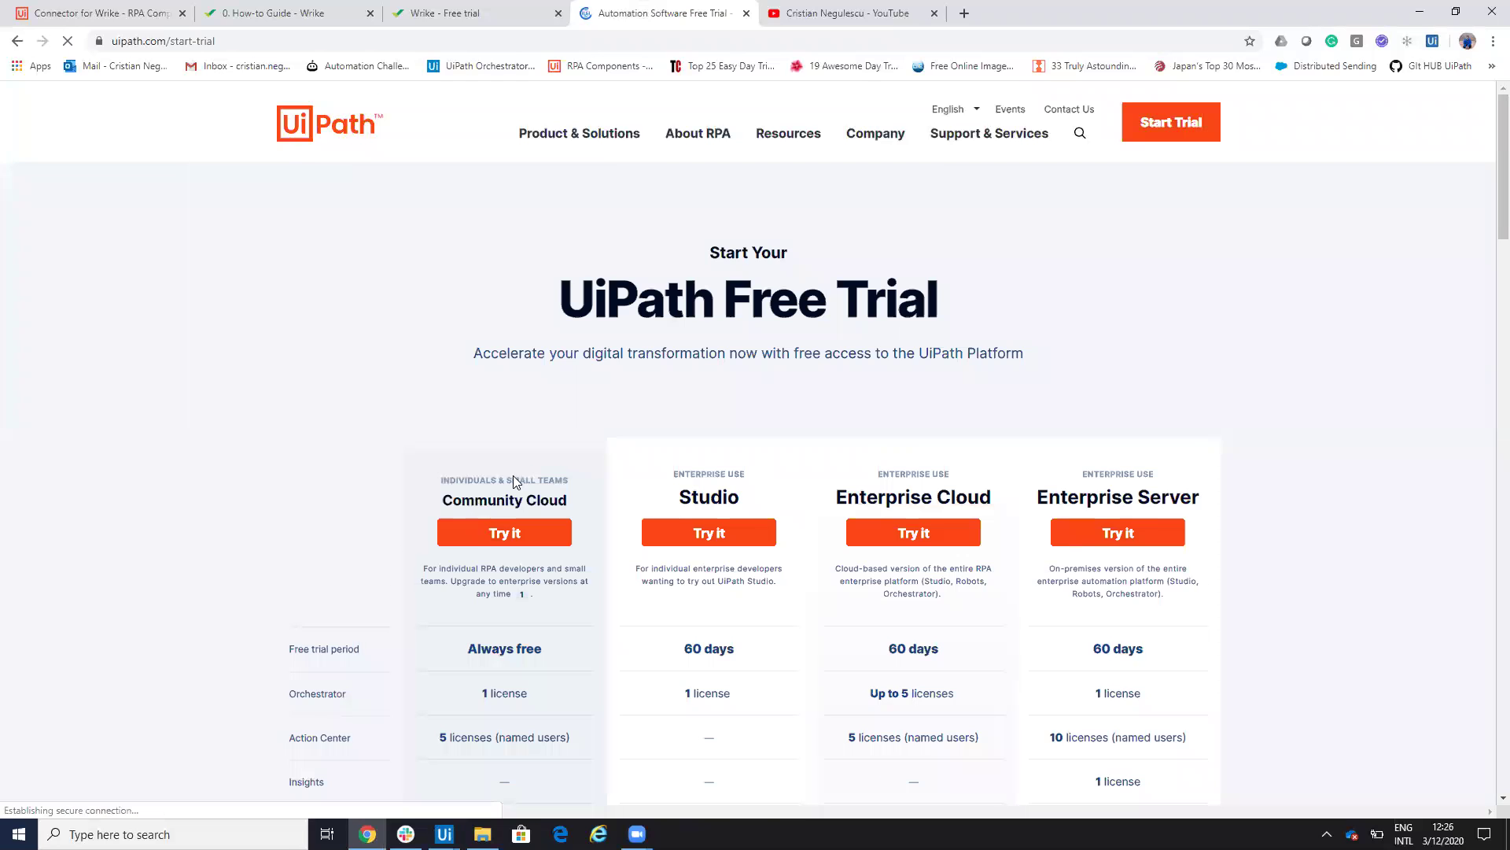
{"action": "scroll", "coordinate": [513, 475], "scroll_direction": "down", "scroll_amount": 5}
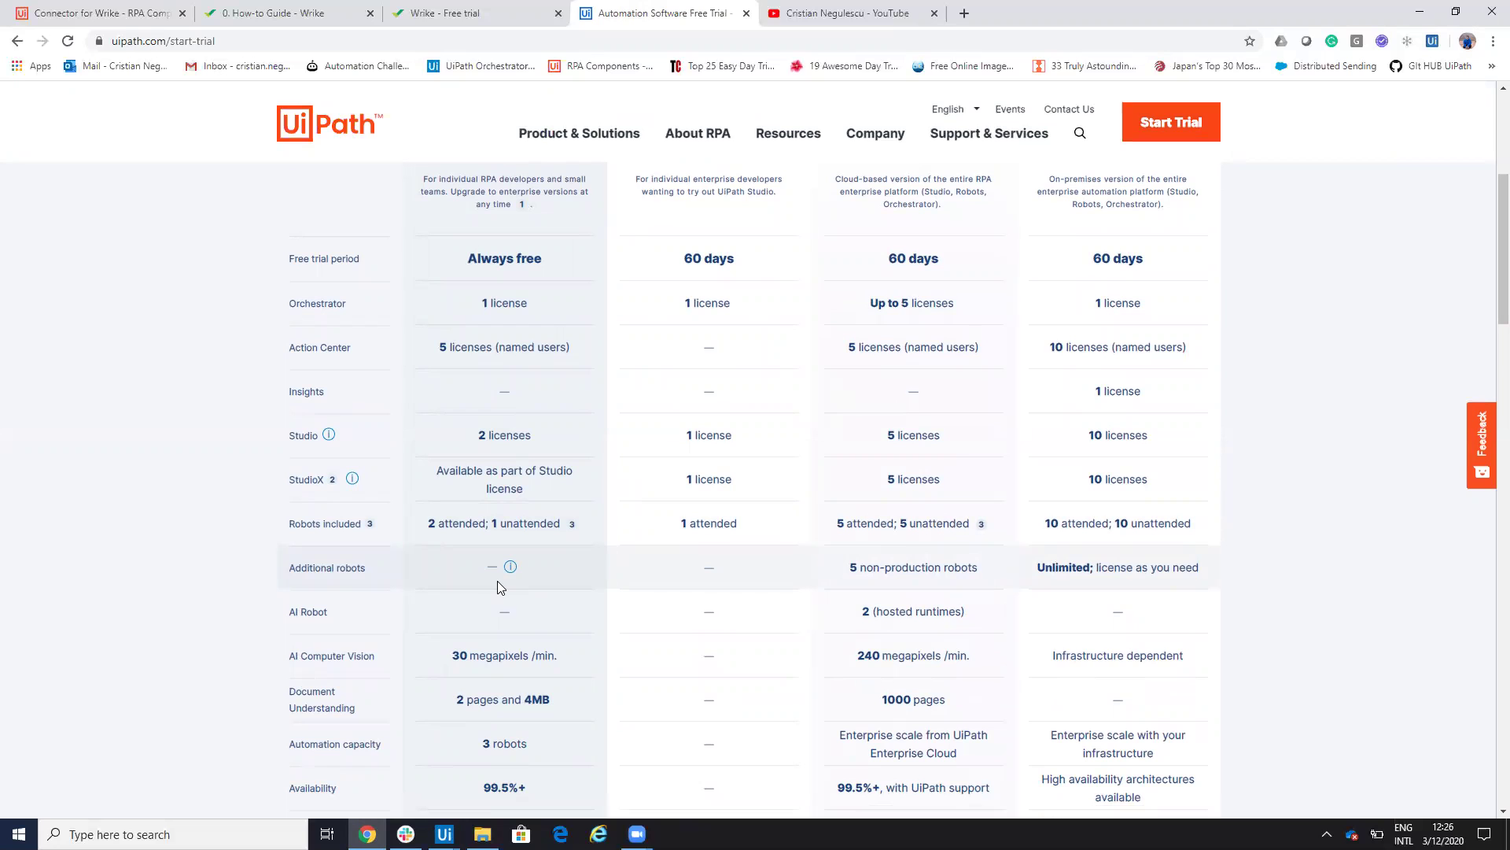
Step: Switch to the Wrike project in UiPath Studio and select the Wrike Application Scope to view its authentication properties
{"action": "mouse_move", "coordinate": [444, 834]}
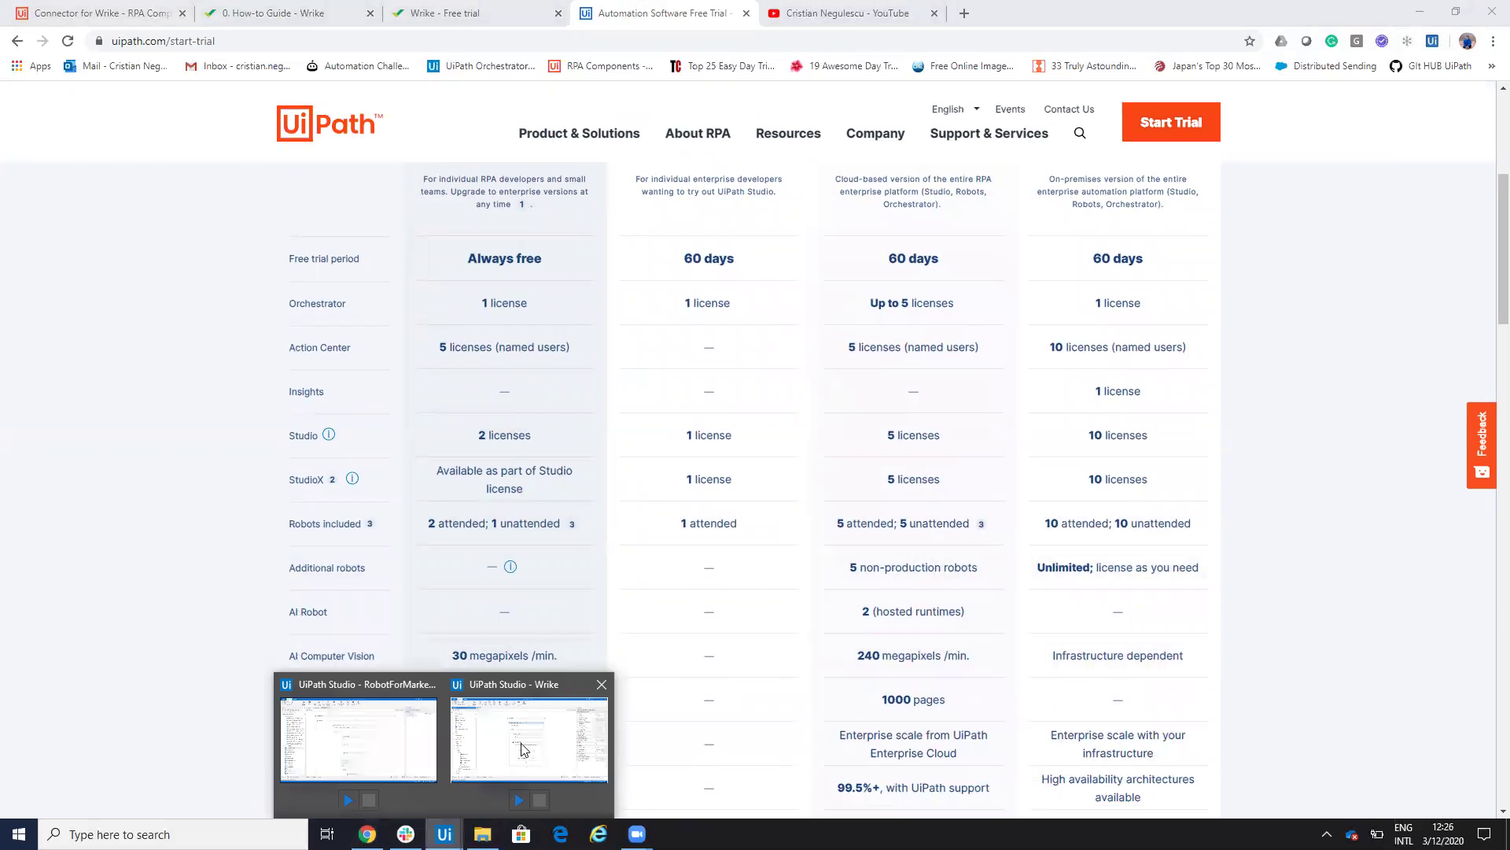
{"action": "left_click", "coordinate": [521, 752]}
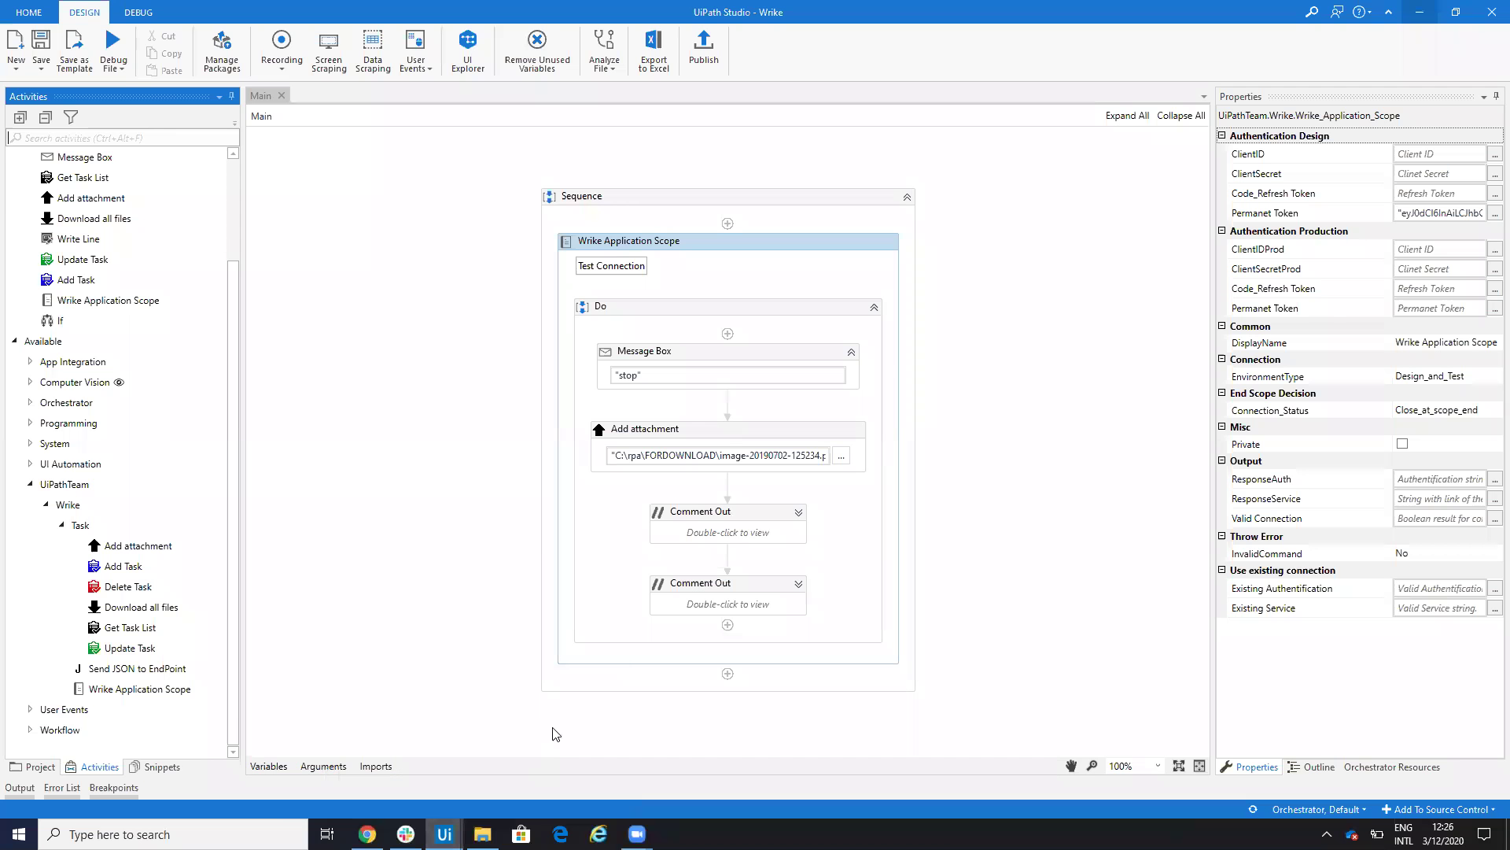
{"action": "left_click", "coordinate": [737, 242]}
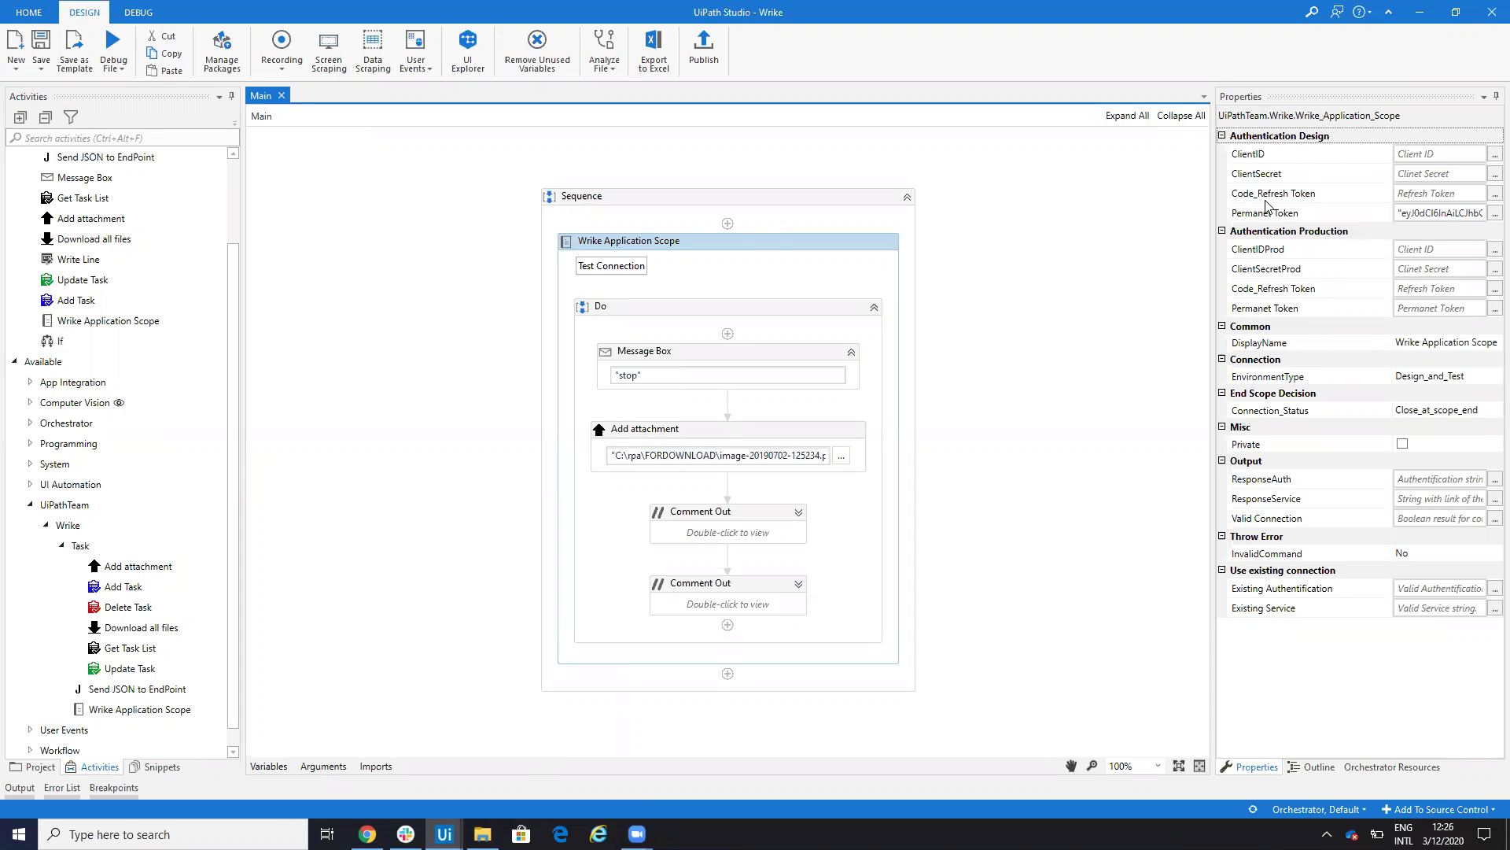
Step: Switch to the Wrike workspace in Chrome and open the API apps page from the account's Apps & Integrations
{"action": "left_click", "coordinate": [367, 834]}
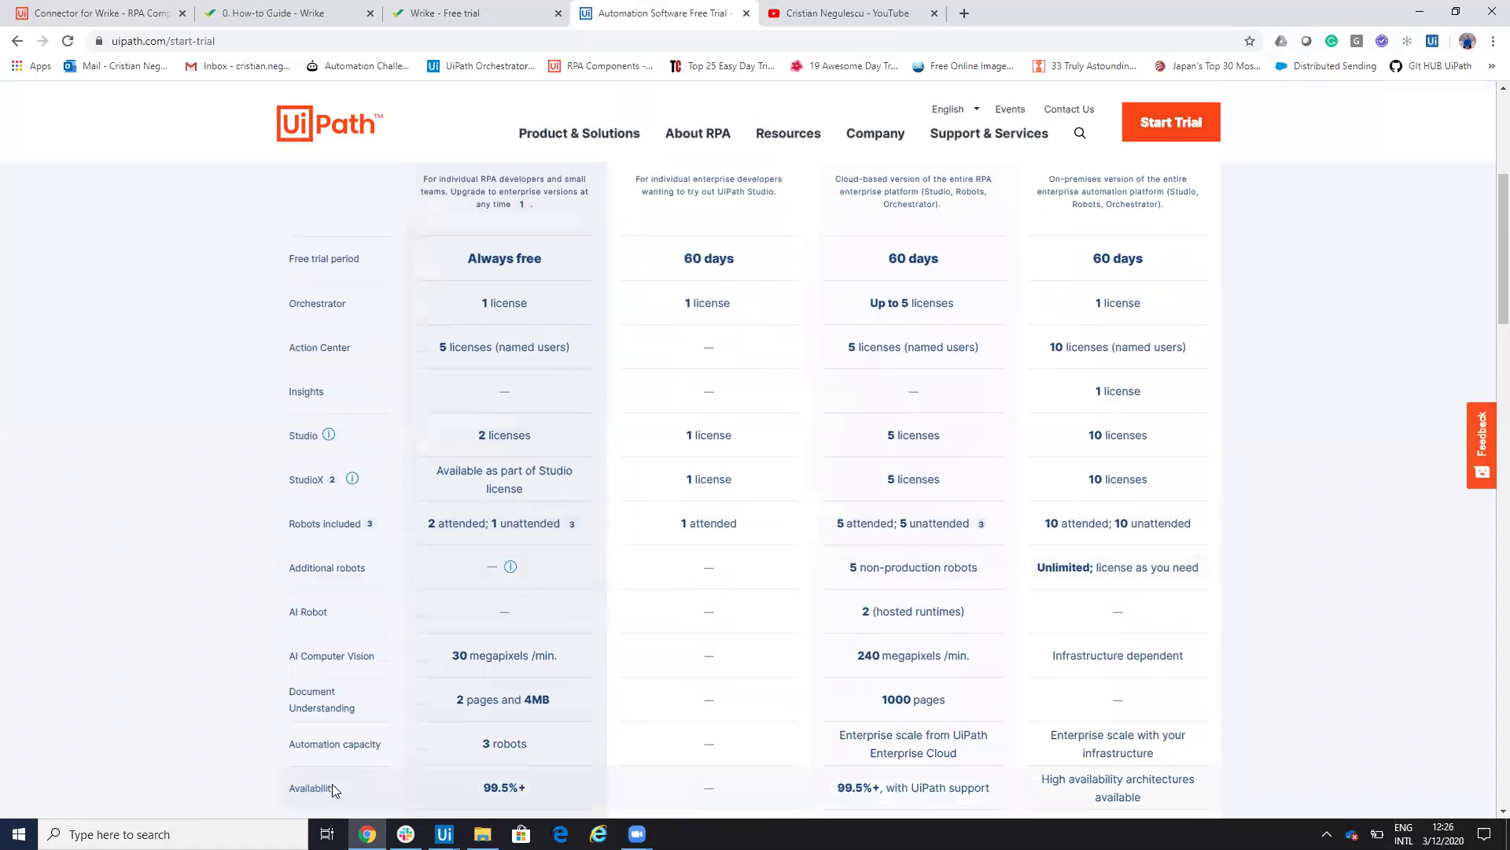
{"action": "left_click", "coordinate": [283, 9]}
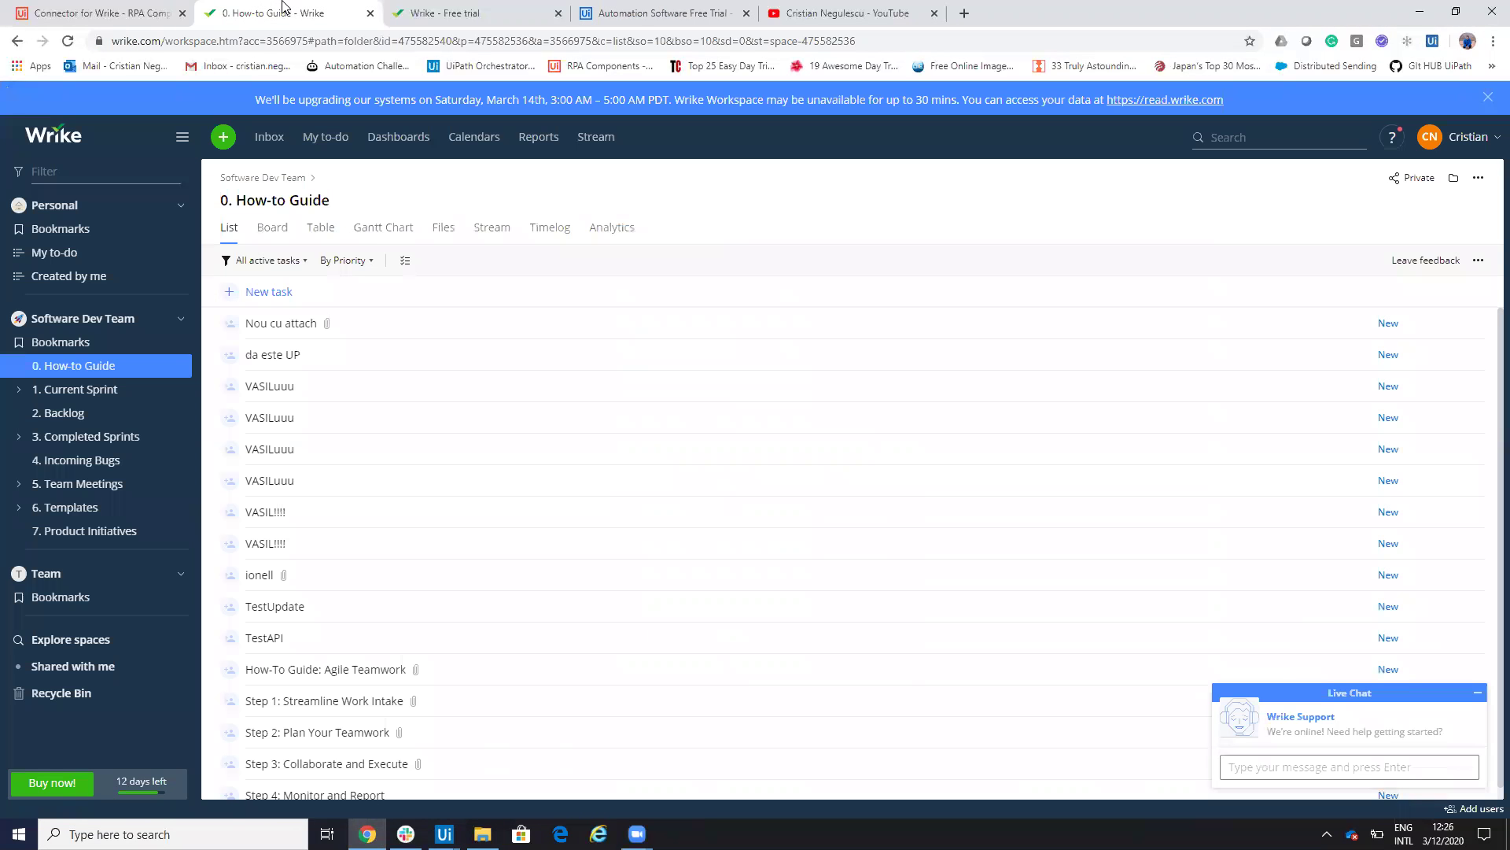
{"action": "left_click", "coordinate": [1485, 141]}
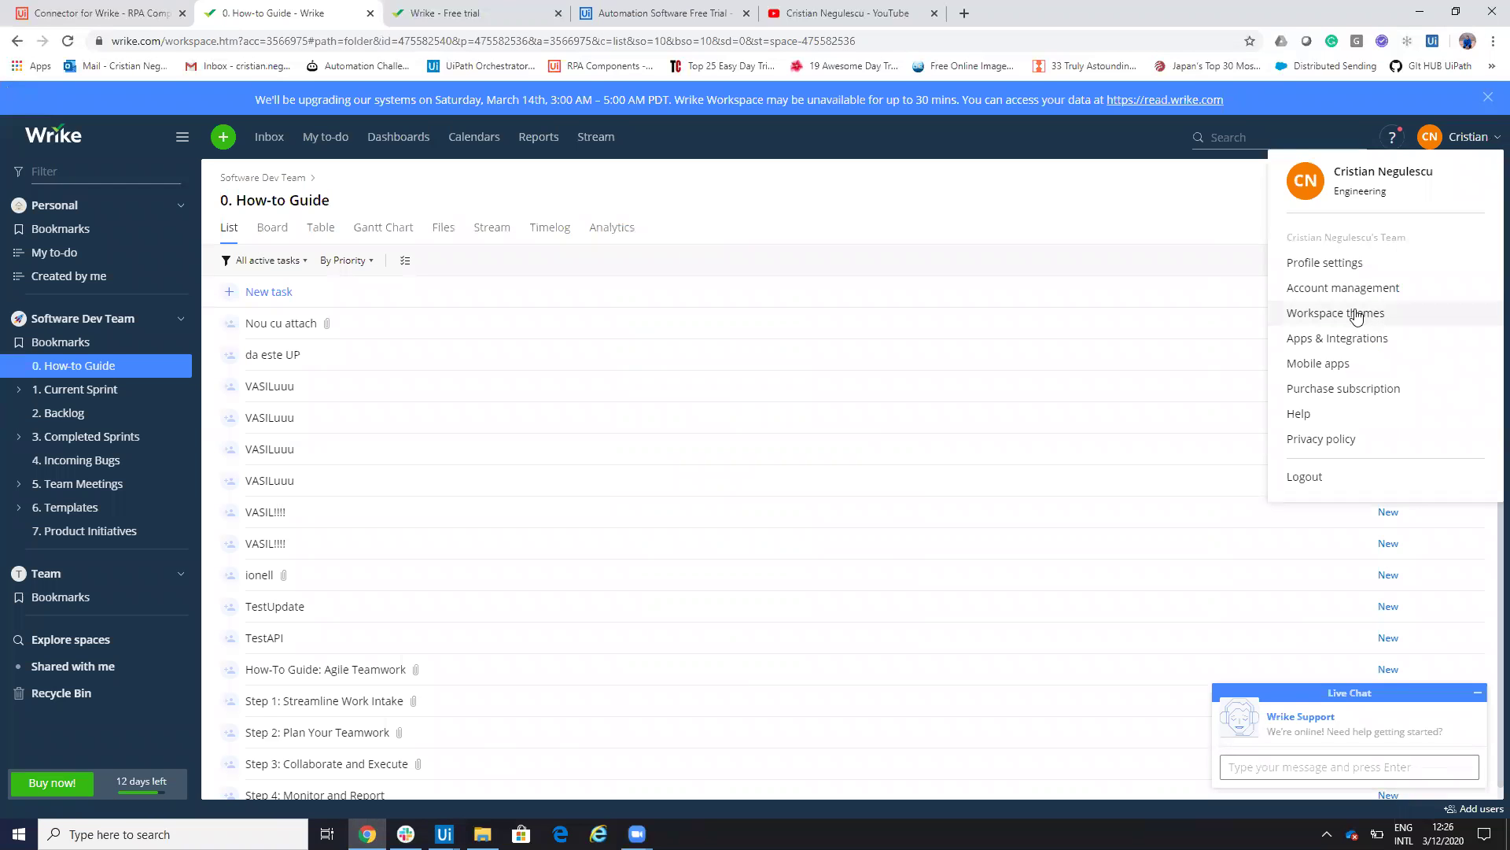
{"action": "left_click", "coordinate": [1355, 343]}
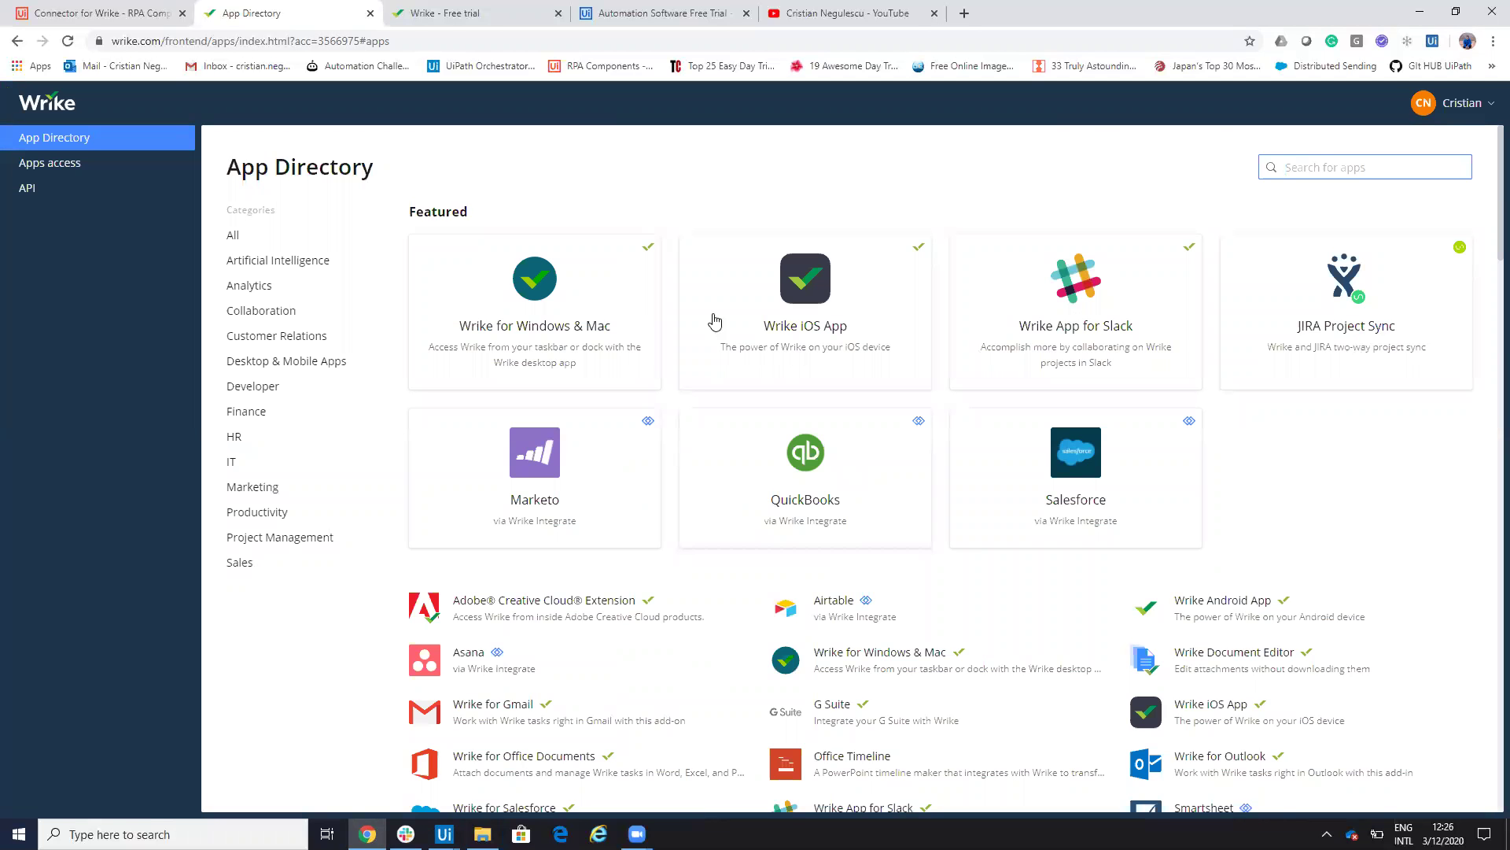
{"action": "left_click", "coordinate": [42, 193]}
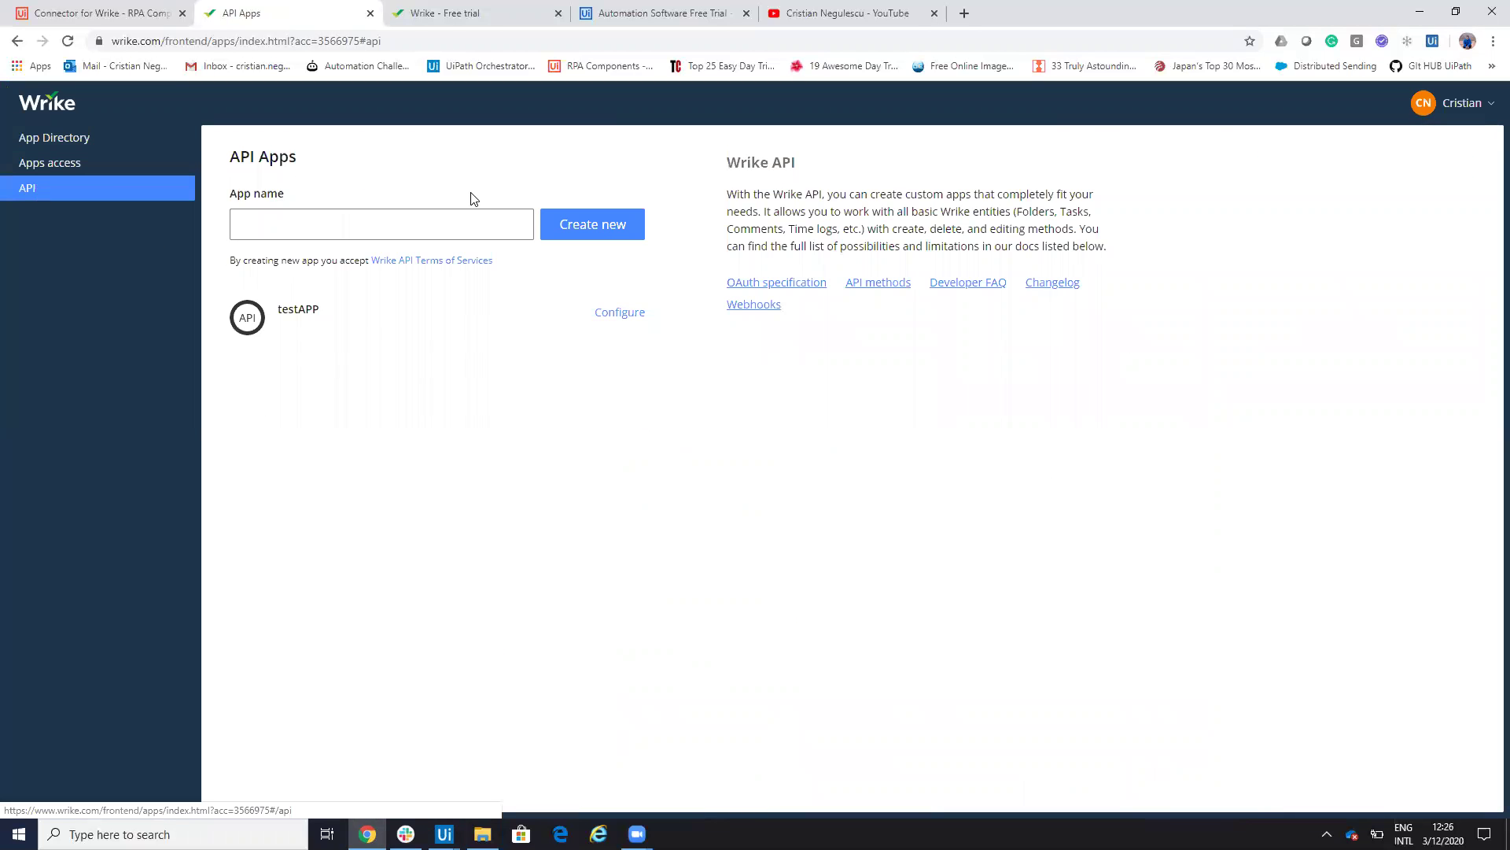
Step: Create a new Wrike API app named testvideo
{"action": "left_click", "coordinate": [390, 229]}
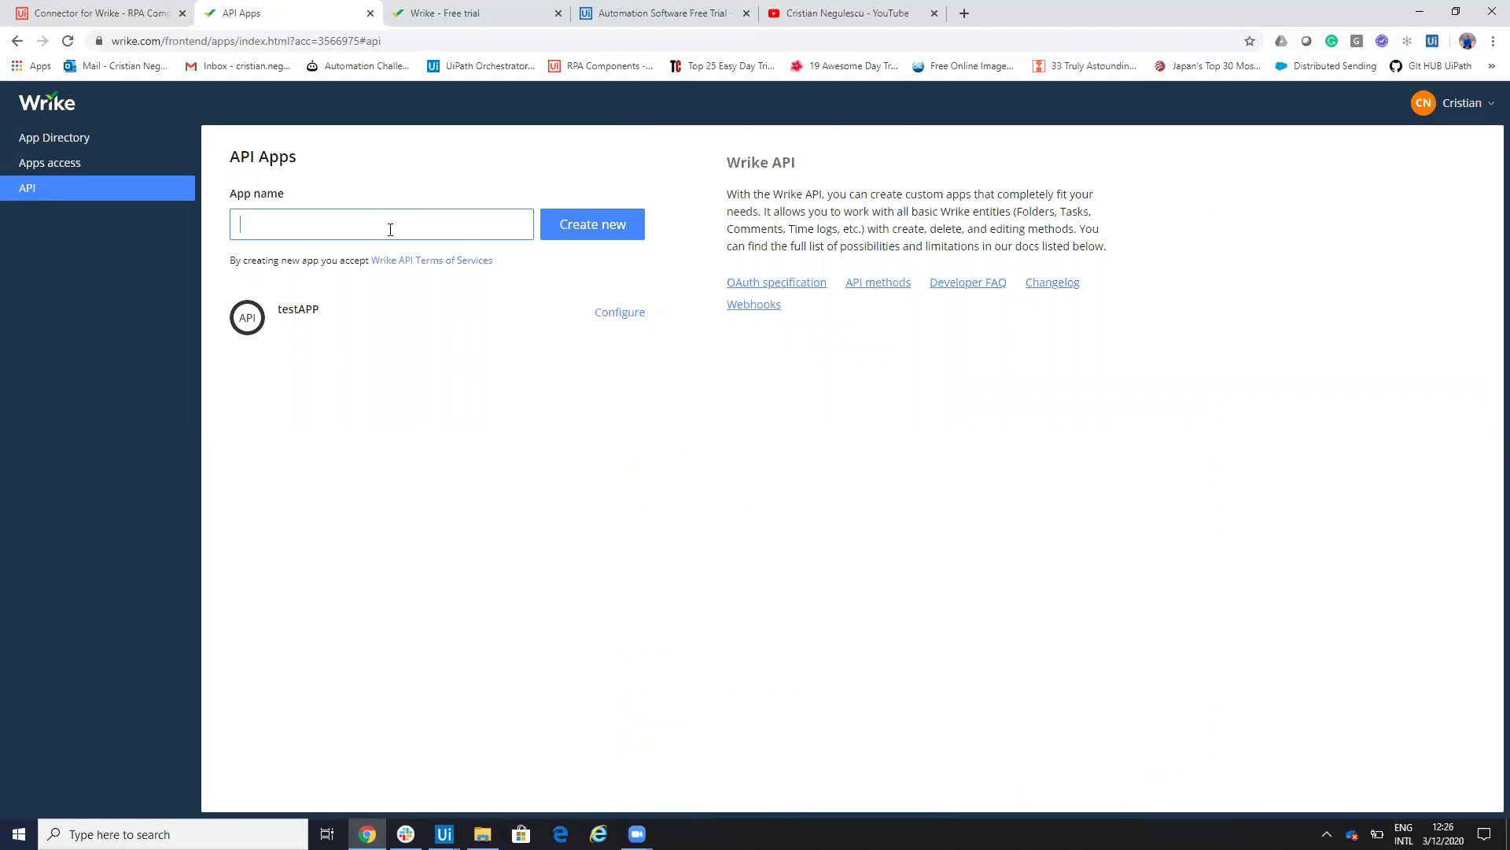
{"action": "type", "text": "testvideo"}
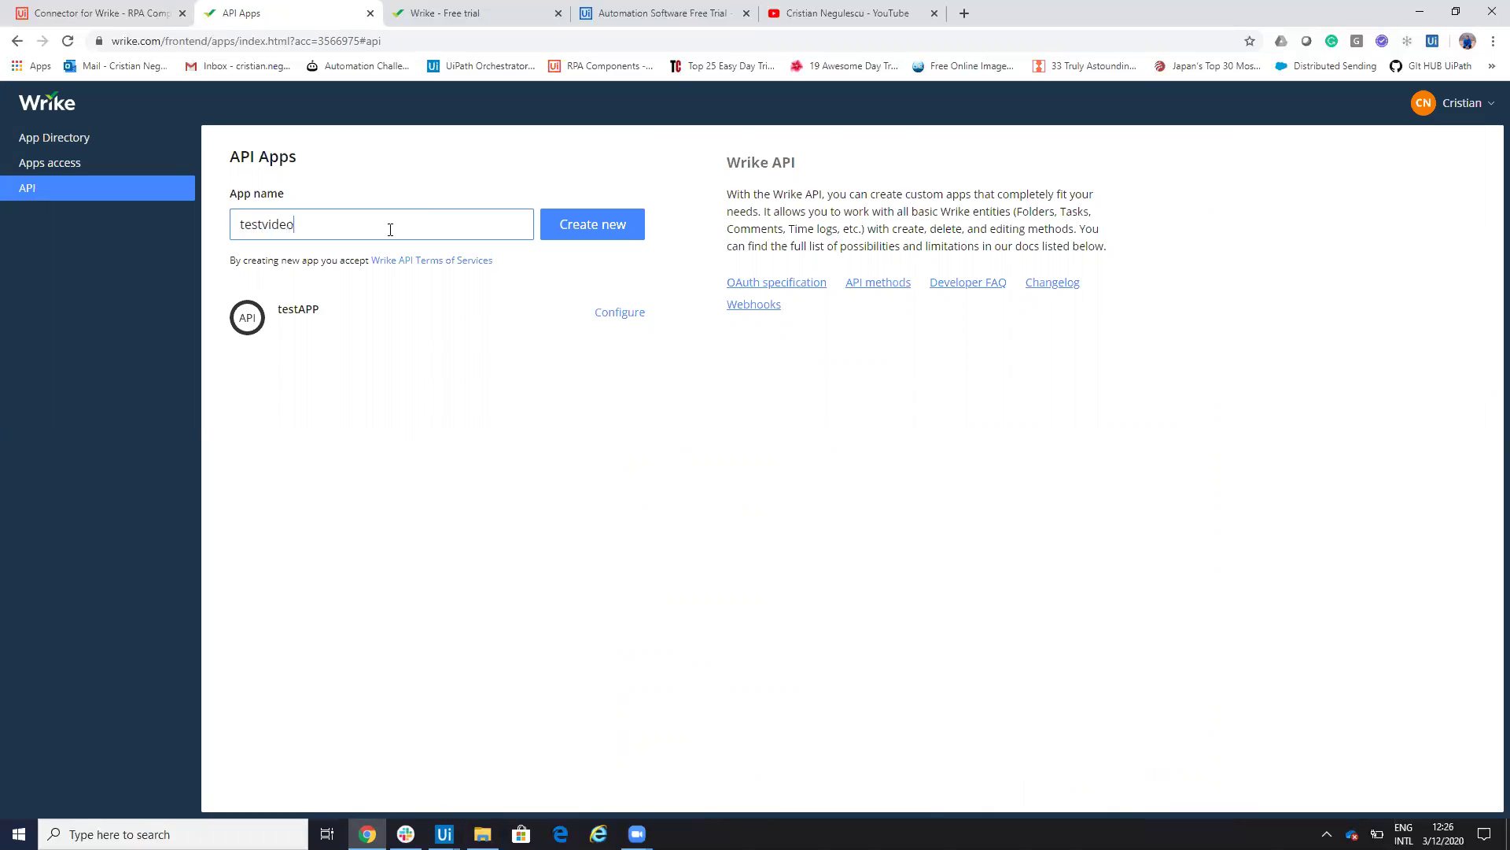
{"action": "left_click", "coordinate": [618, 226]}
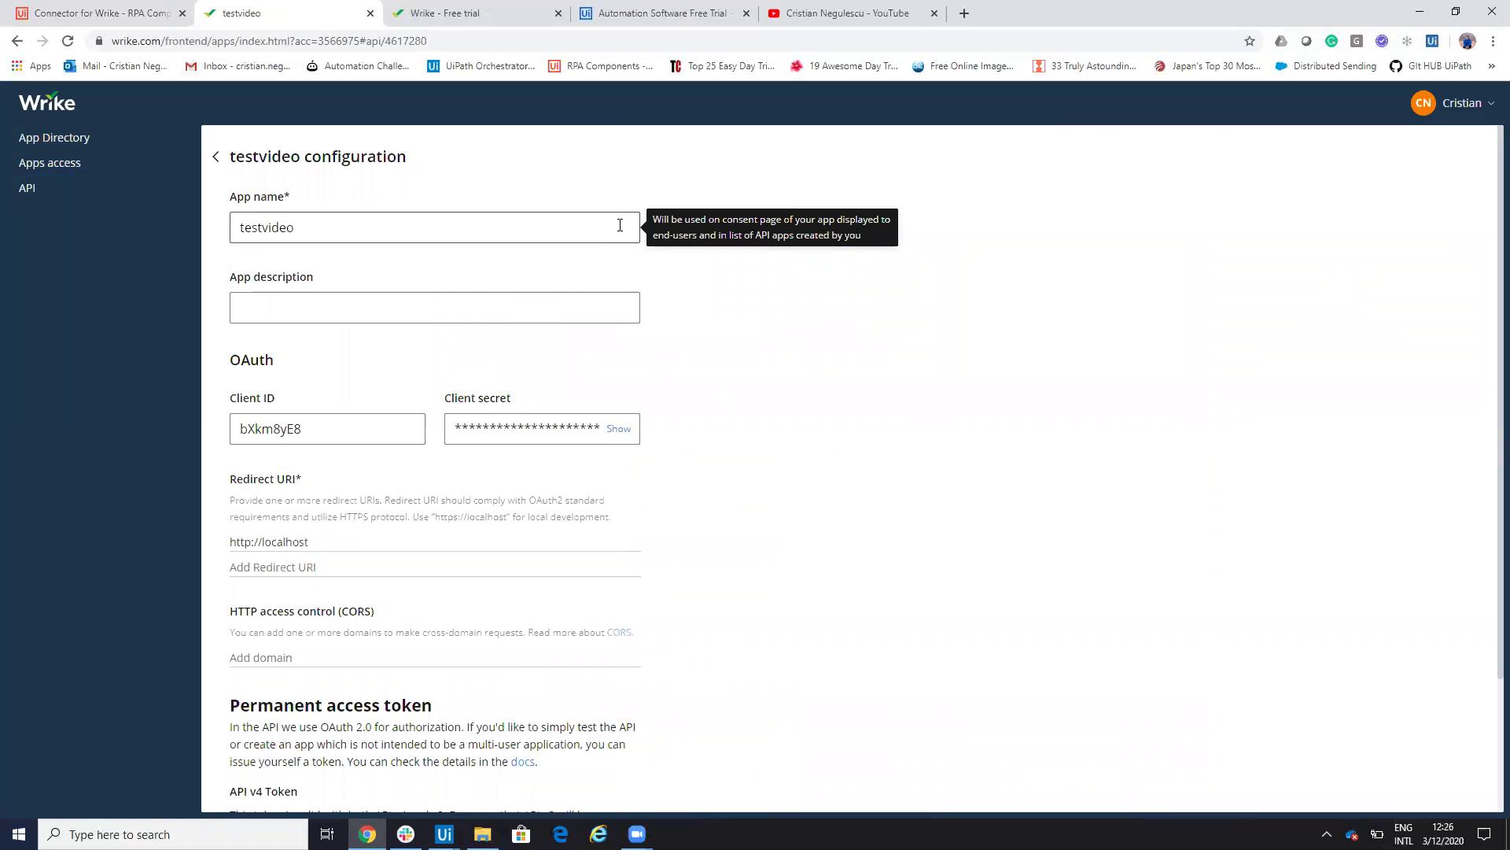
Step: Create a v4 permanent access token for the testvideo app, authorizing it with the account password
{"action": "left_click", "coordinate": [407, 311]}
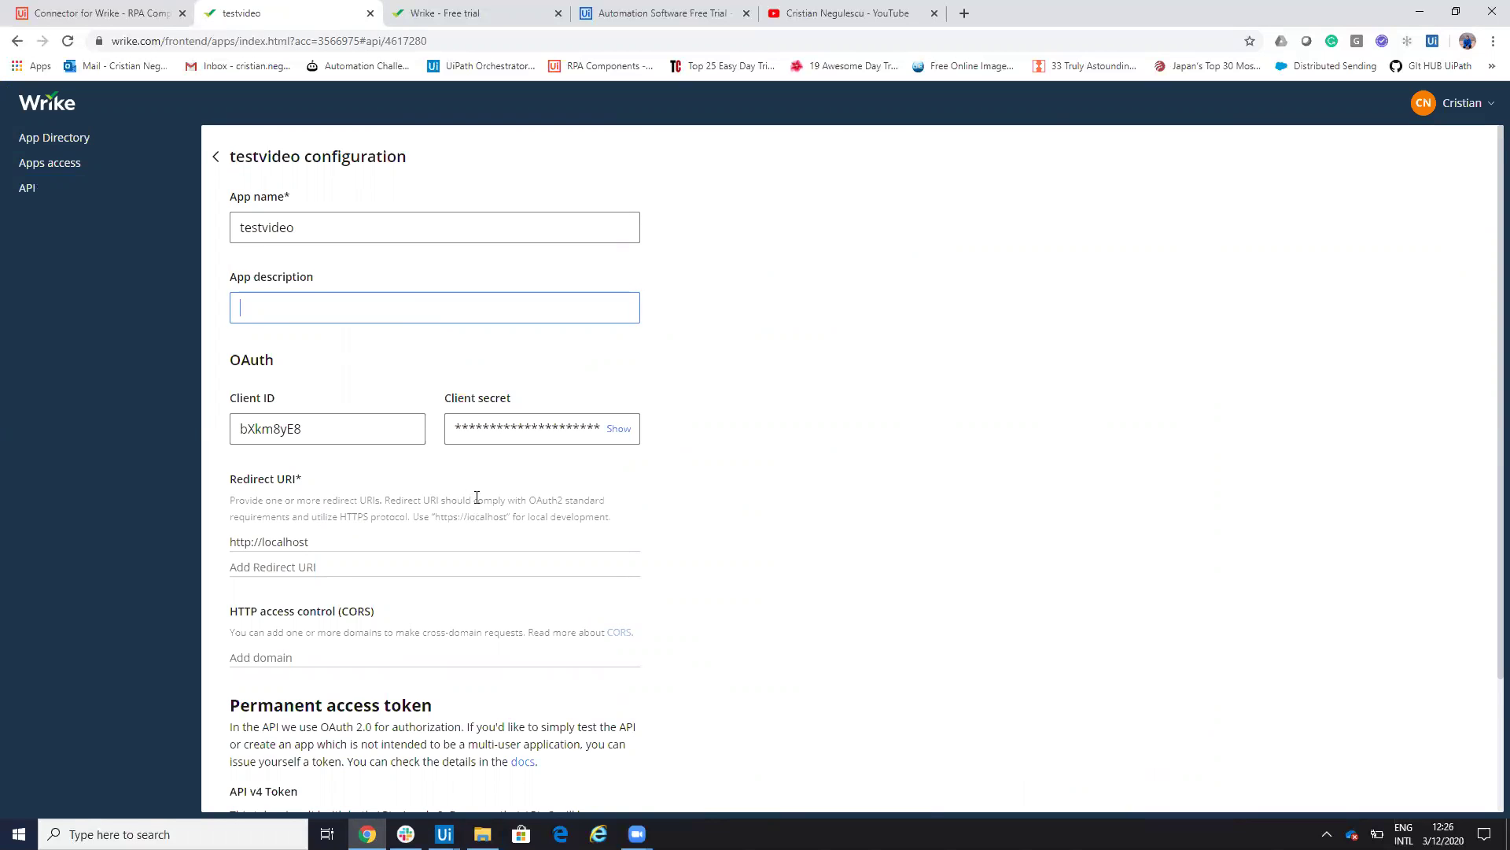
{"action": "scroll", "coordinate": [477, 497], "scroll_direction": "down", "scroll_amount": 2}
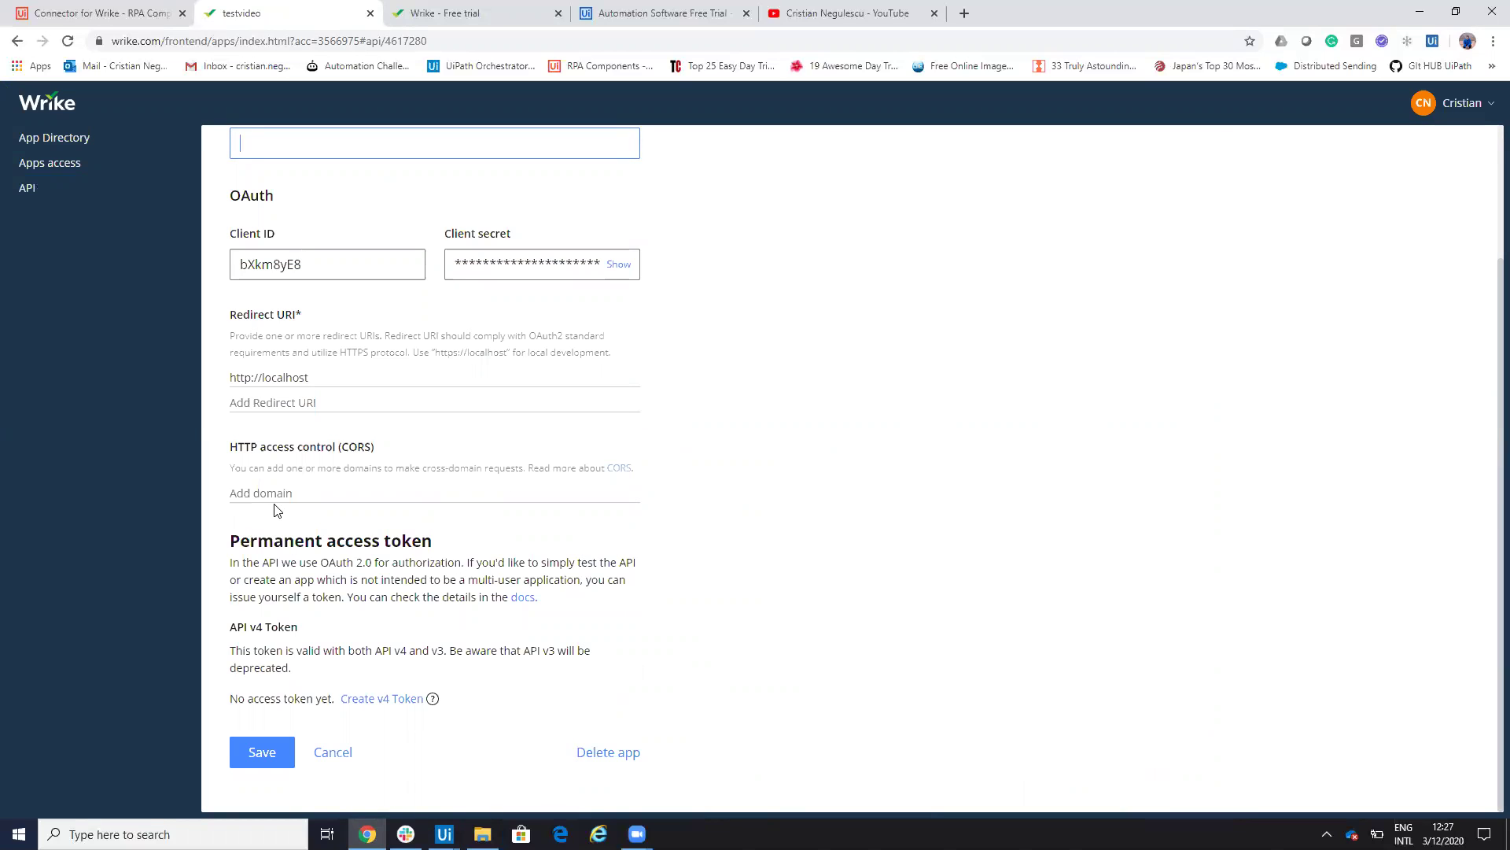
{"action": "left_click", "coordinate": [386, 699]}
{"action": "left_click", "coordinate": [648, 463]}
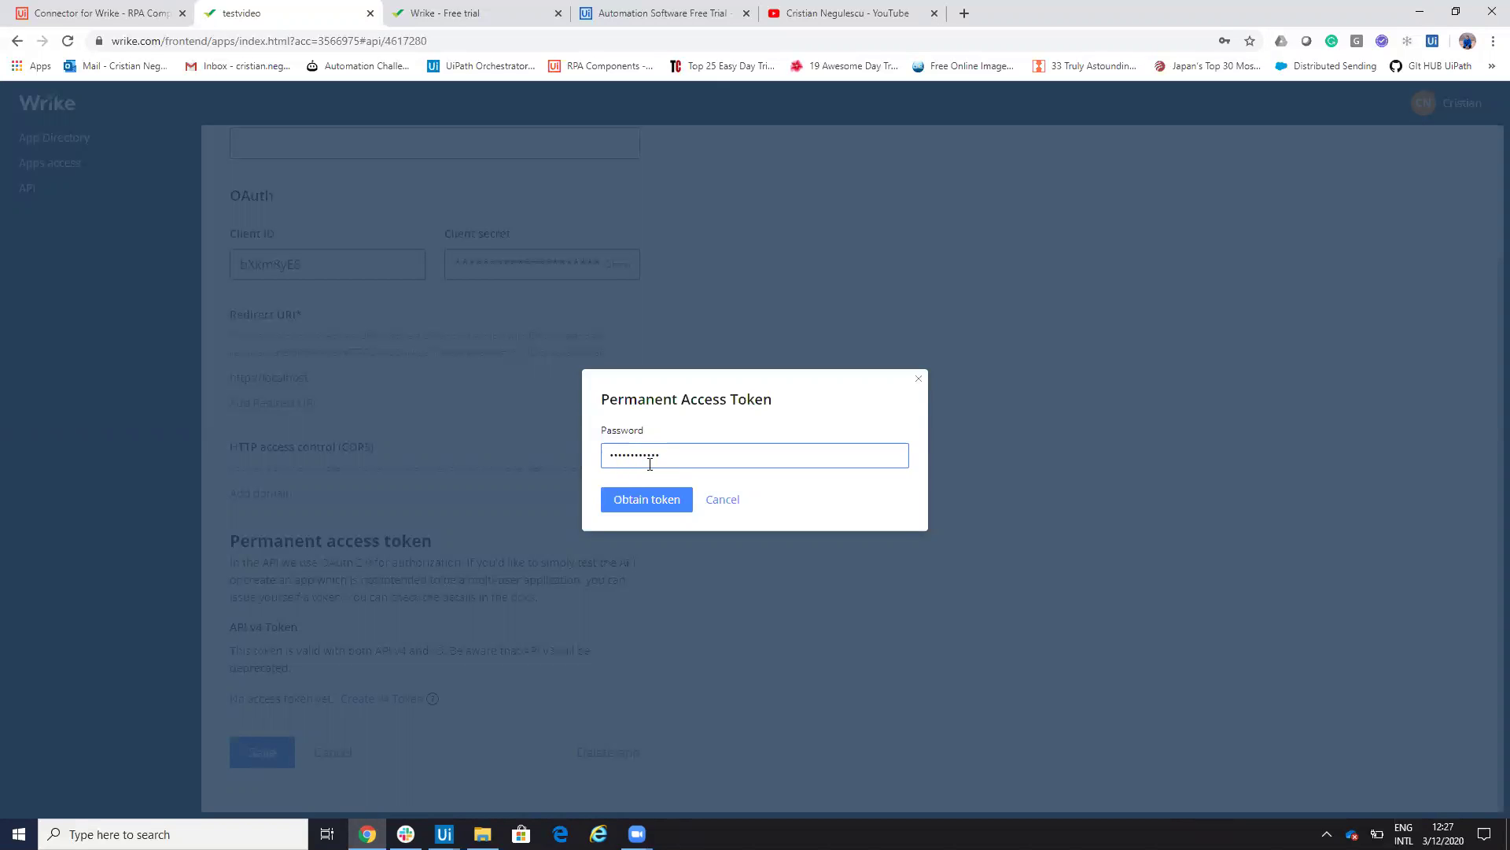
{"action": "key", "text": "Return"}
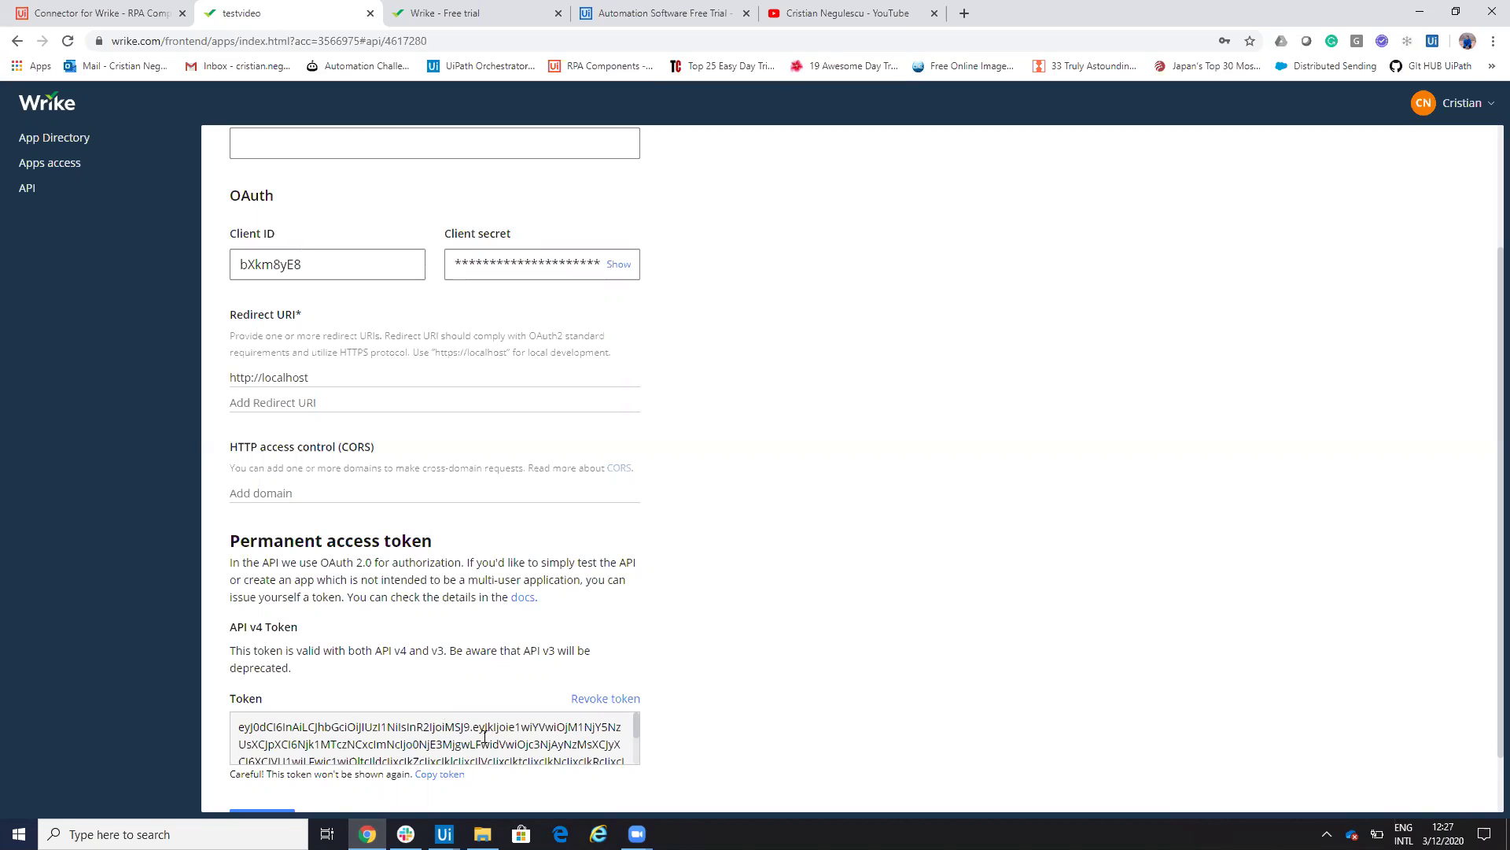
Step: Switch to the Wrike project in UiPath Studio, test the Wrike Application Scope's connection and dismiss the result
{"action": "left_click", "coordinate": [296, 730]}
{"action": "mouse_move", "coordinate": [445, 834]}
{"action": "left_click", "coordinate": [555, 711]}
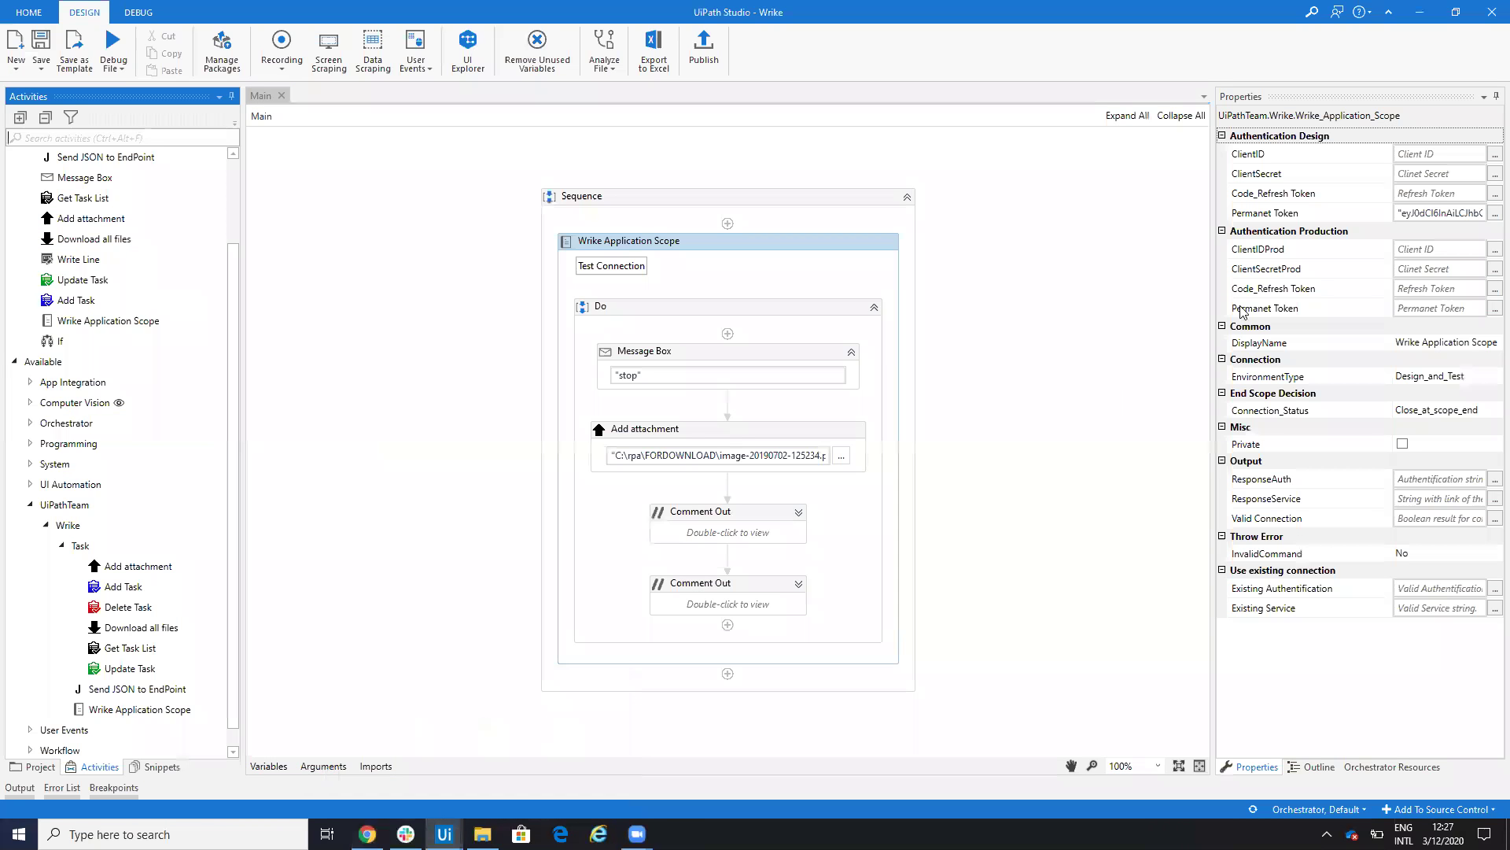
{"action": "left_click", "coordinate": [623, 269]}
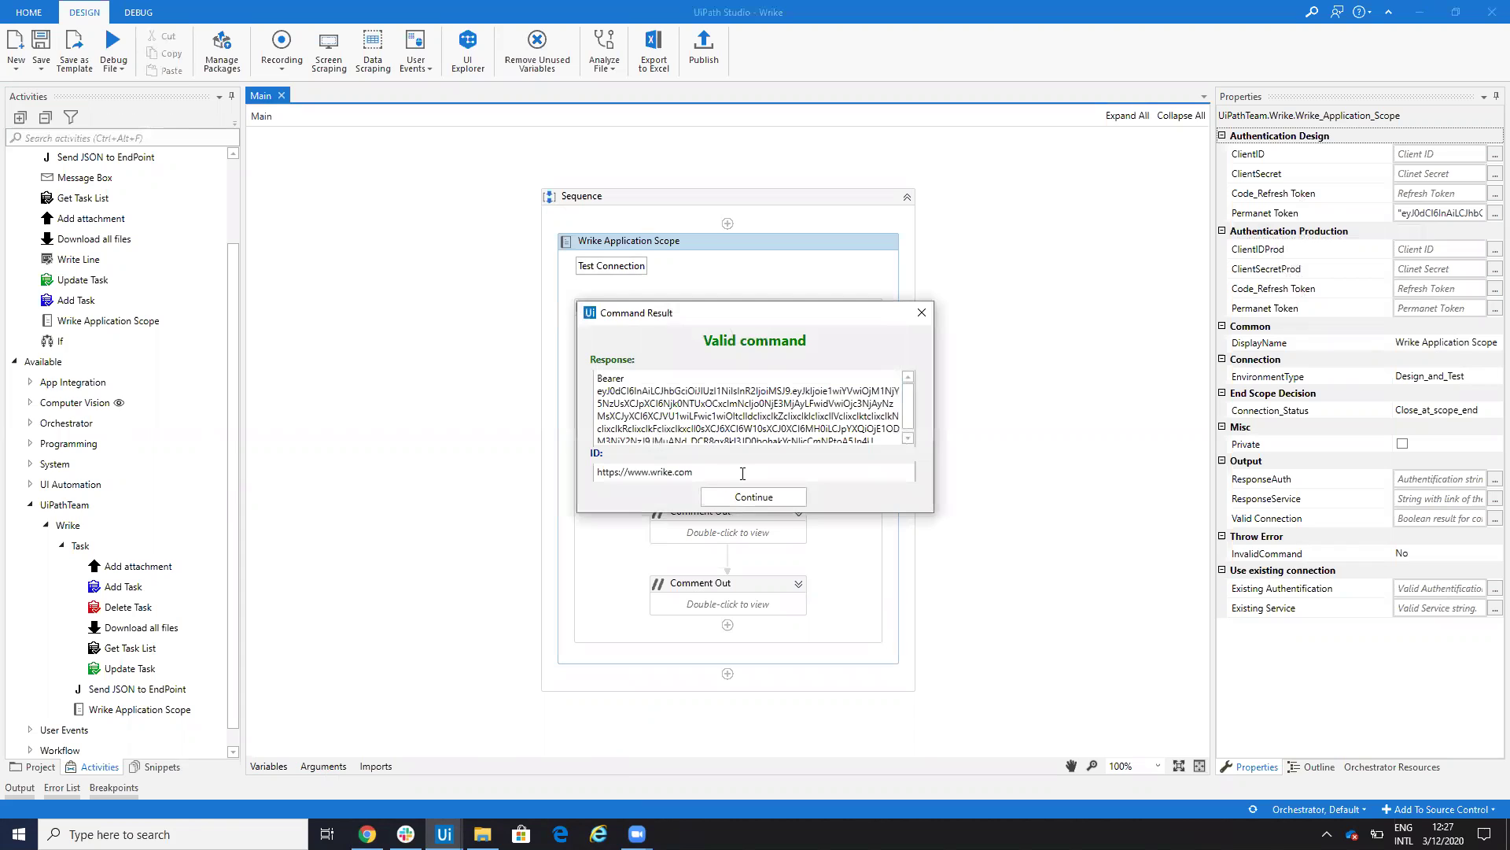
{"action": "left_click", "coordinate": [751, 497]}
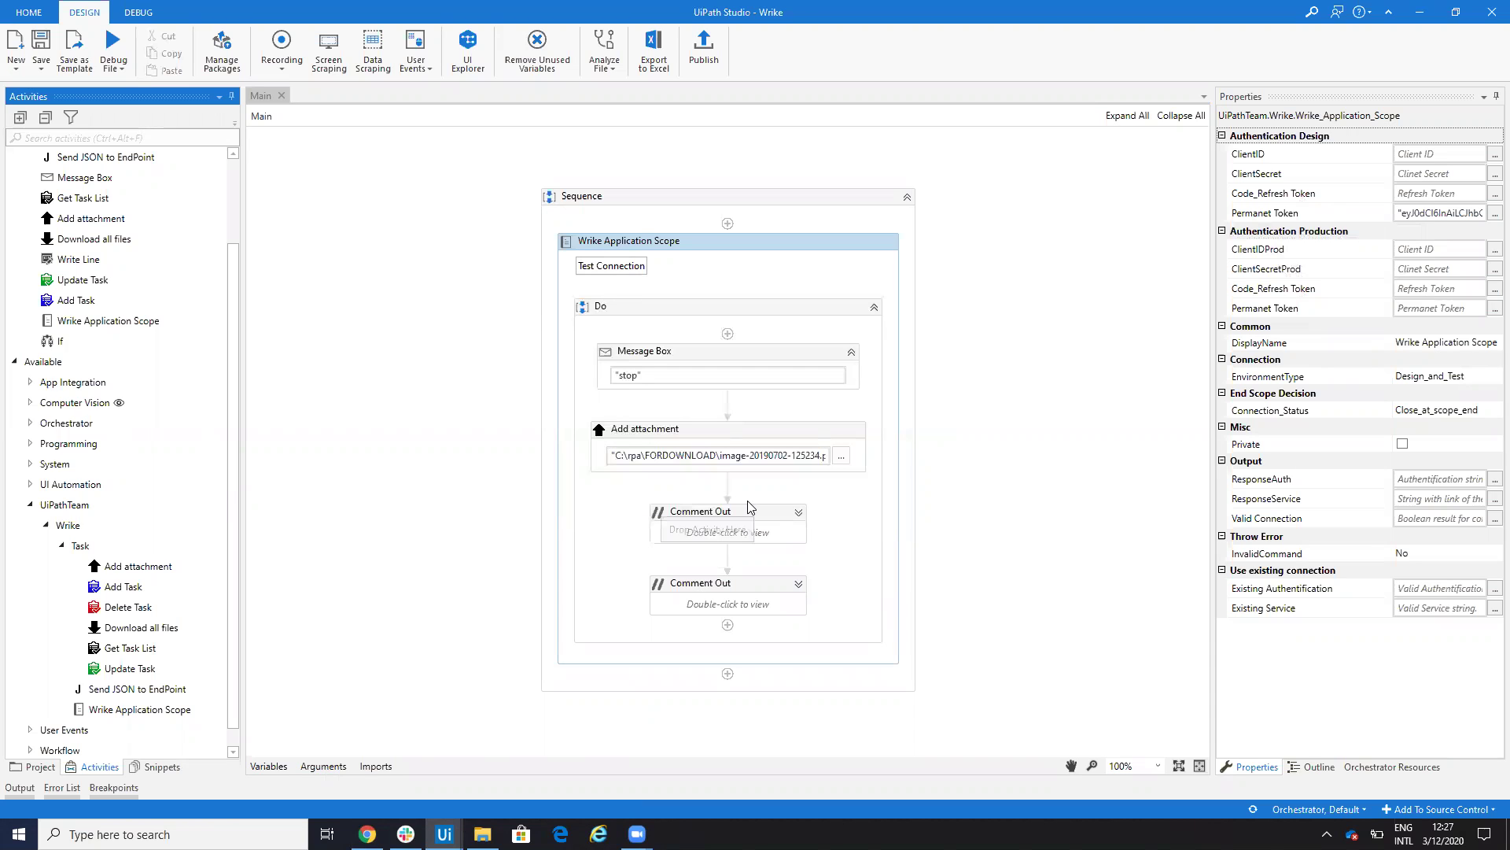
Step: Switch to Chrome and copy the testvideo app's OAuth Client ID
{"action": "left_click", "coordinate": [368, 834]}
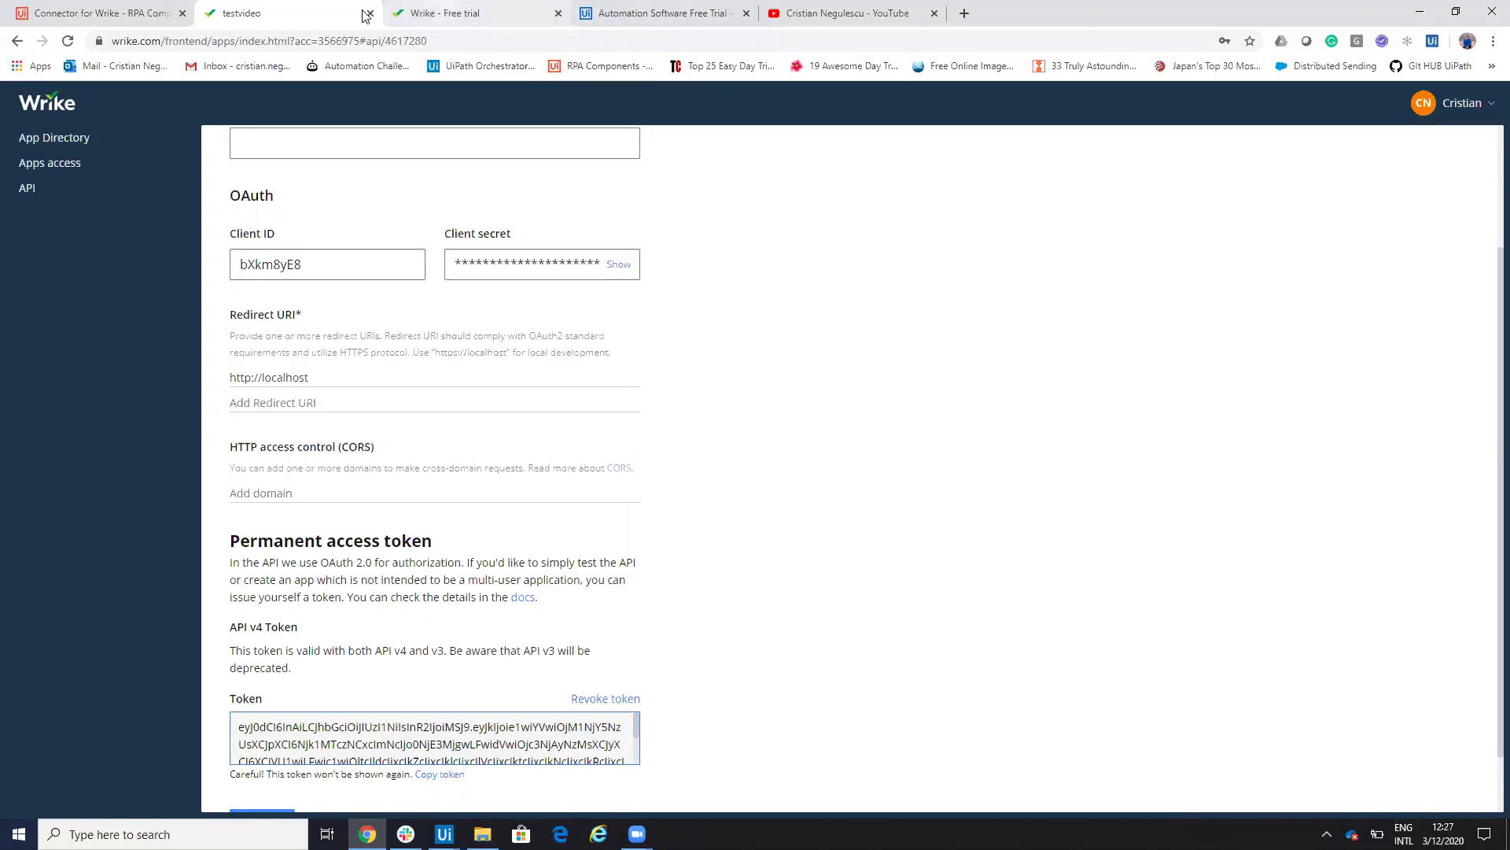
{"action": "left_click", "coordinate": [288, 260]}
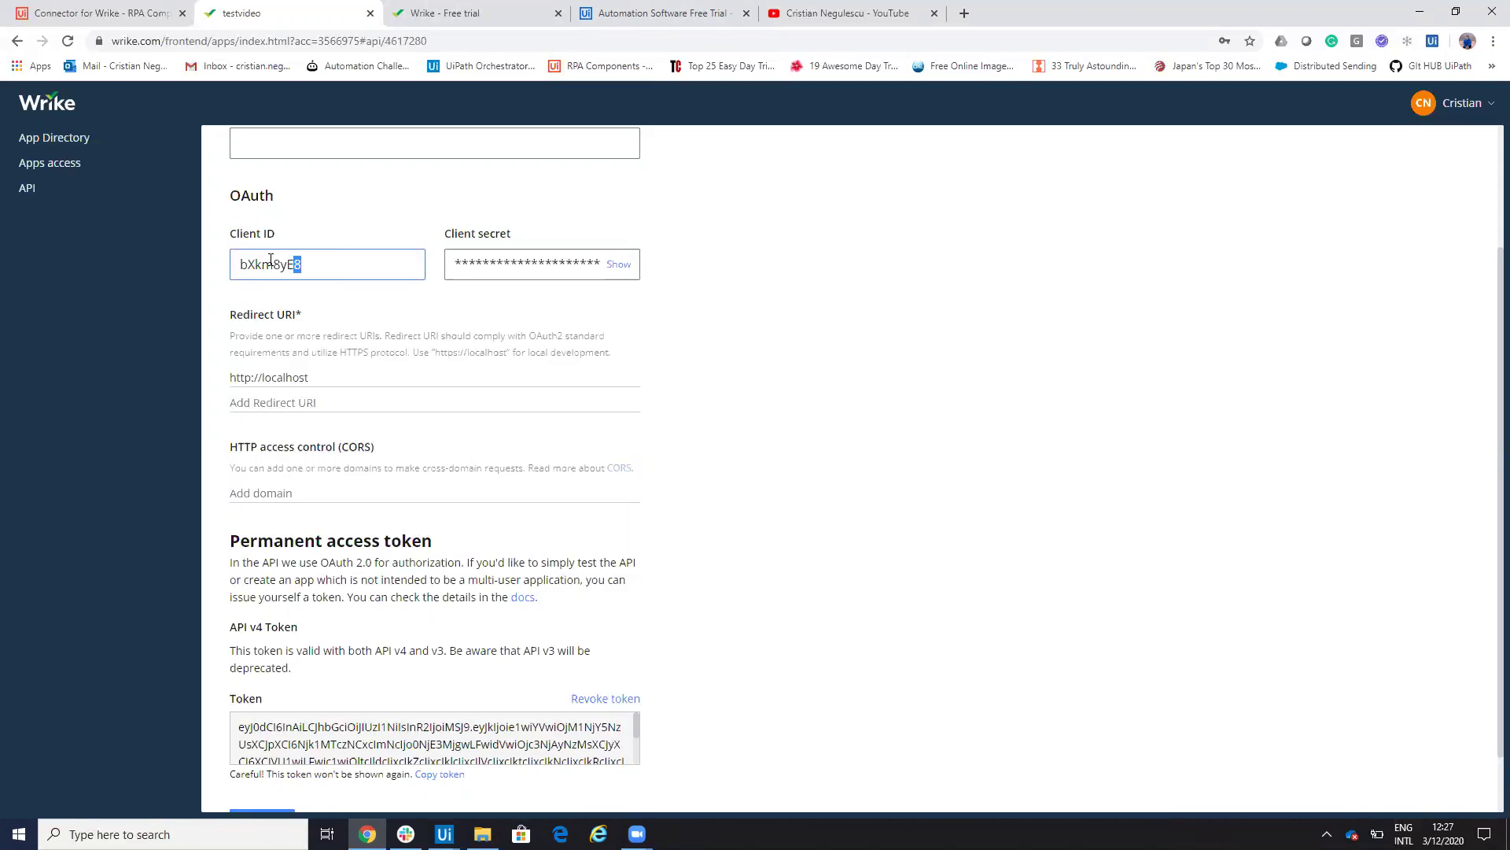
{"action": "left_click_drag", "start_coordinate": [303, 273], "coordinate": [231, 267]}
{"action": "key", "text": "ctrl+c"}
Step: In UiPath Studio, paste the copied client ID as a quoted string into the Wrike Application Scope's Authentication Design ClientID
{"action": "mouse_move", "coordinate": [445, 833]}
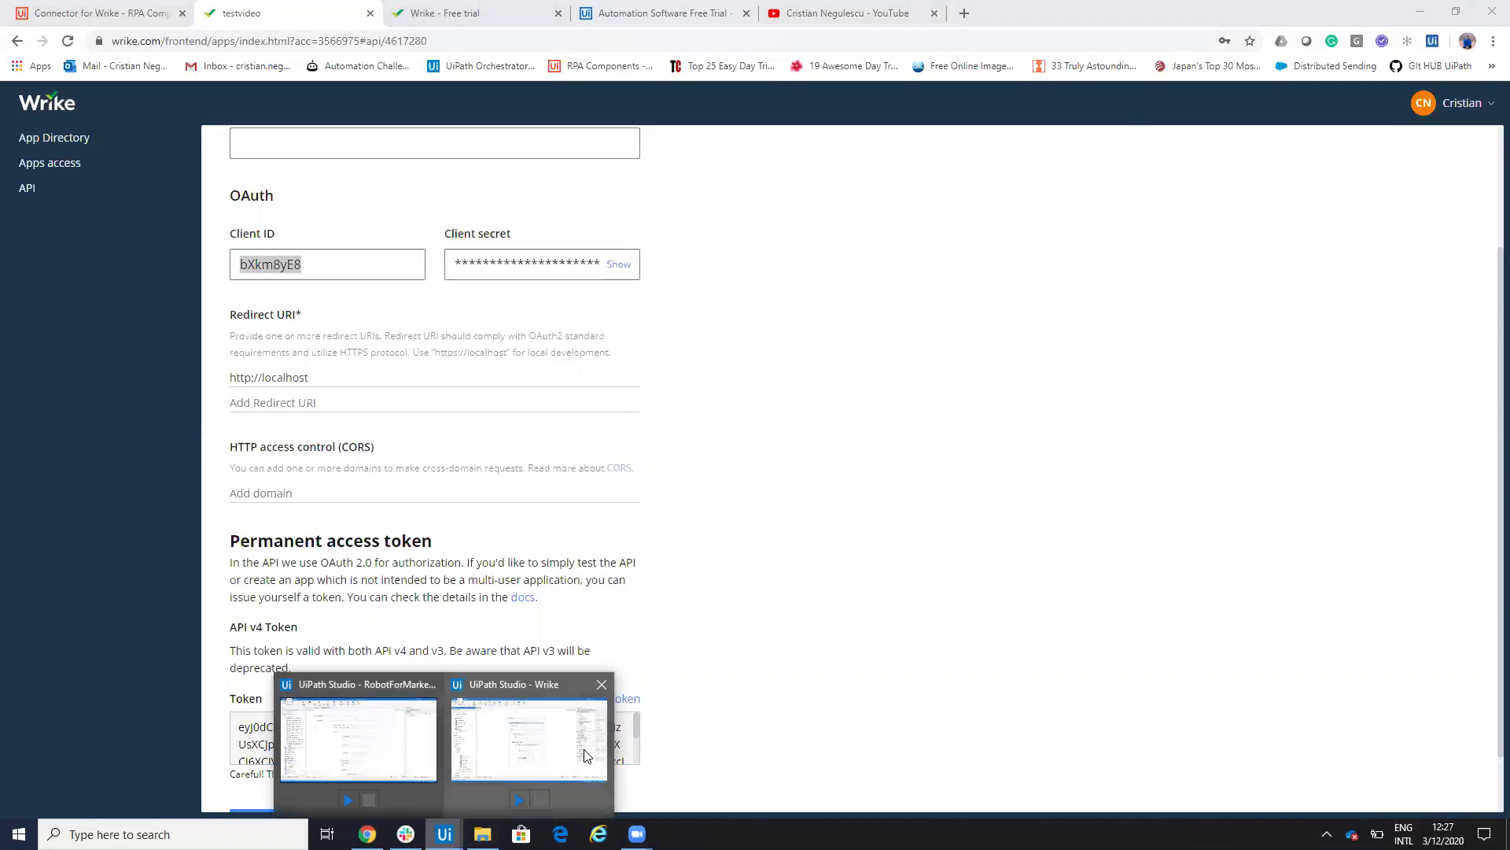
{"action": "left_click", "coordinate": [590, 752]}
{"action": "left_click", "coordinate": [1432, 153]}
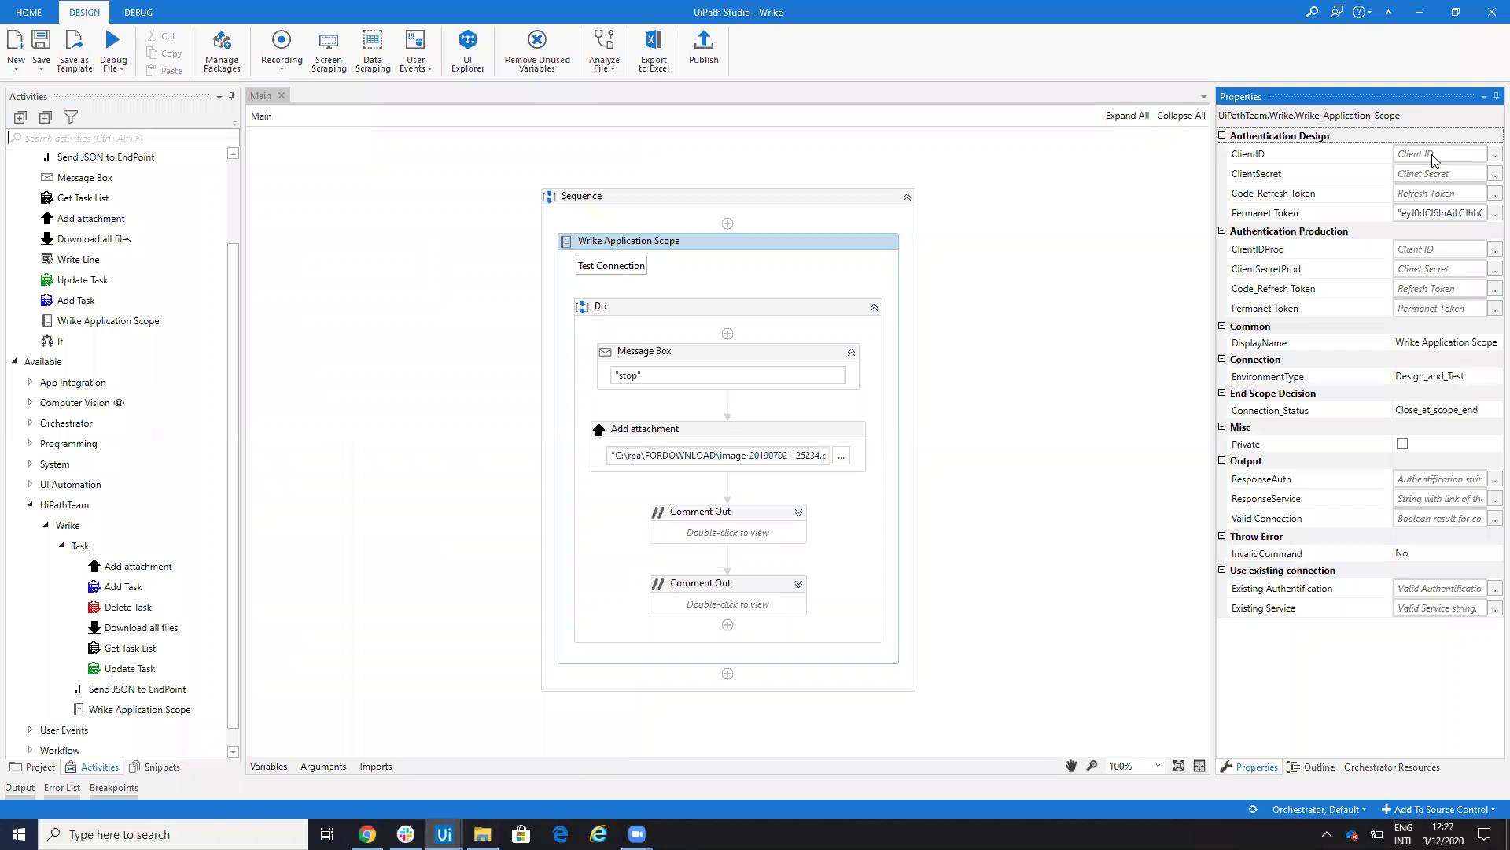
{"action": "left_click", "coordinate": [1494, 152]}
{"action": "type", "text": "\""}
{"action": "key", "text": "ctrl+v"}
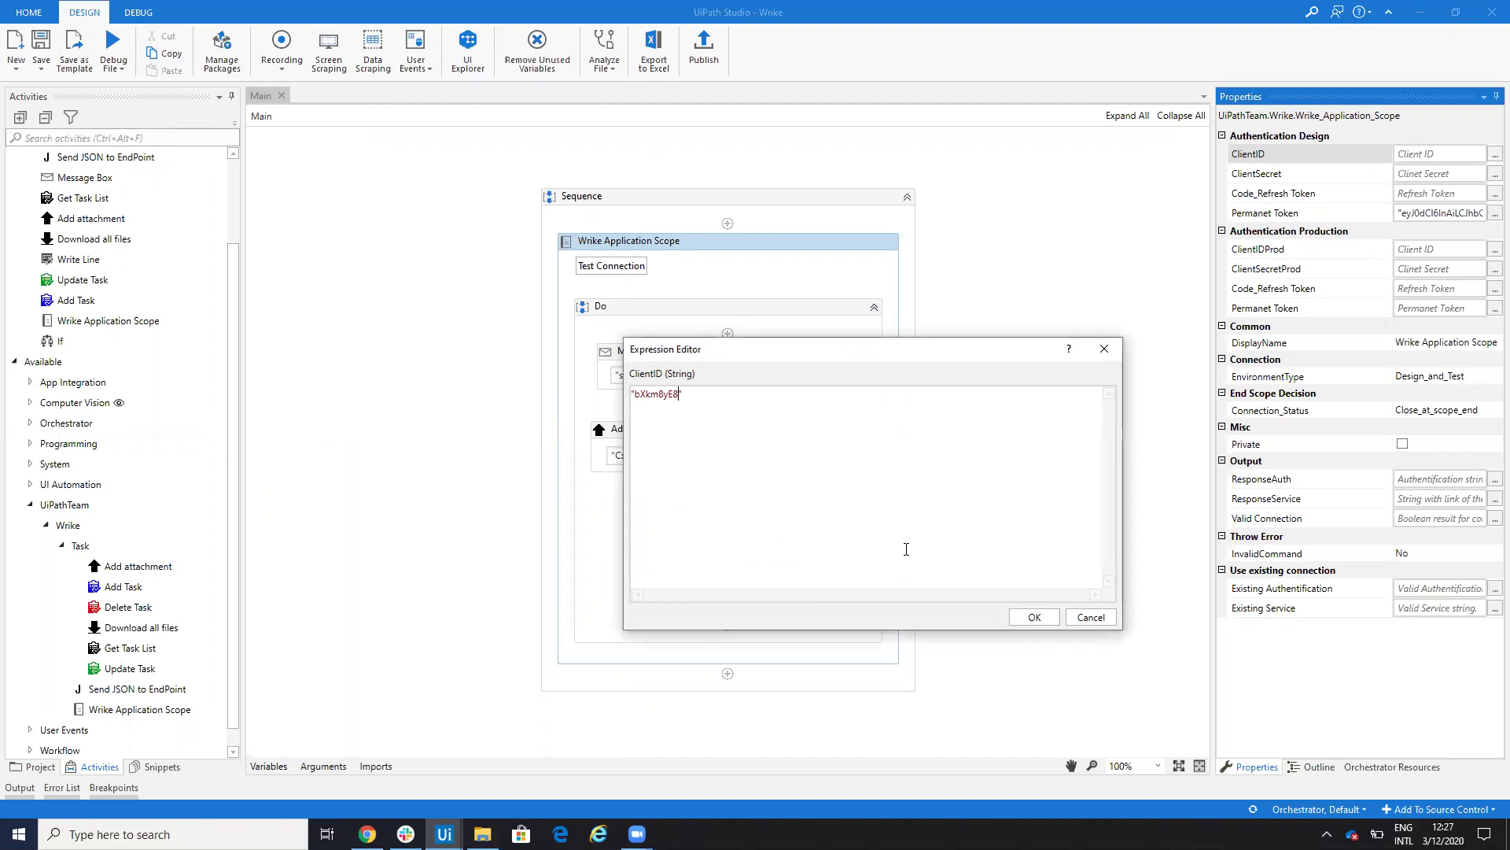
{"action": "left_click", "coordinate": [1034, 616]}
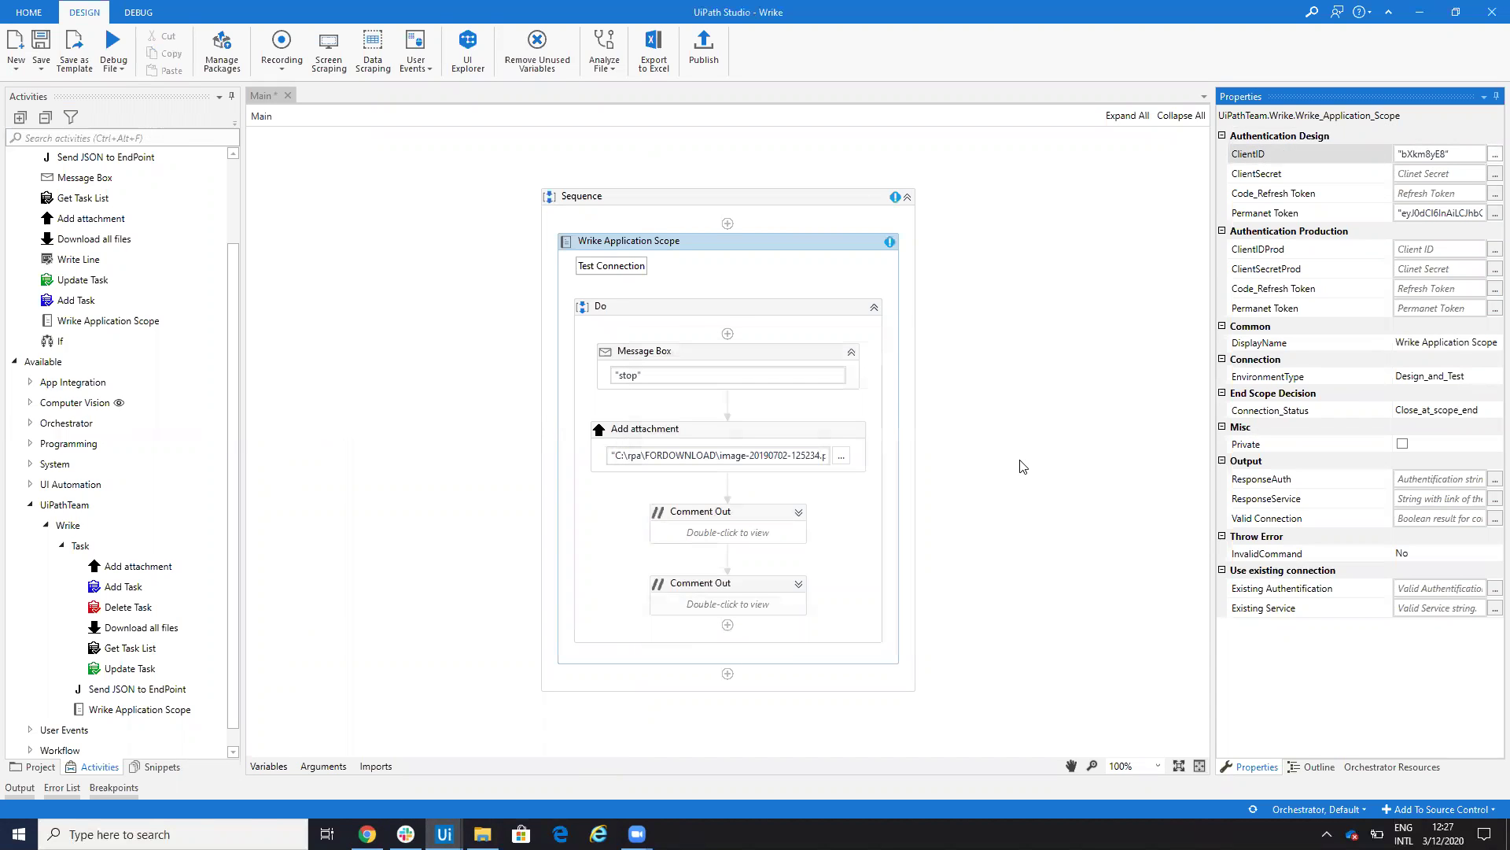
Step: Copy the testvideo app's OAuth client secret from Chrome into the Wrike Application Scope's Authentication Design ClientSecret in UiPath Studio as a quoted string
{"action": "key", "text": "alt+Tab"}
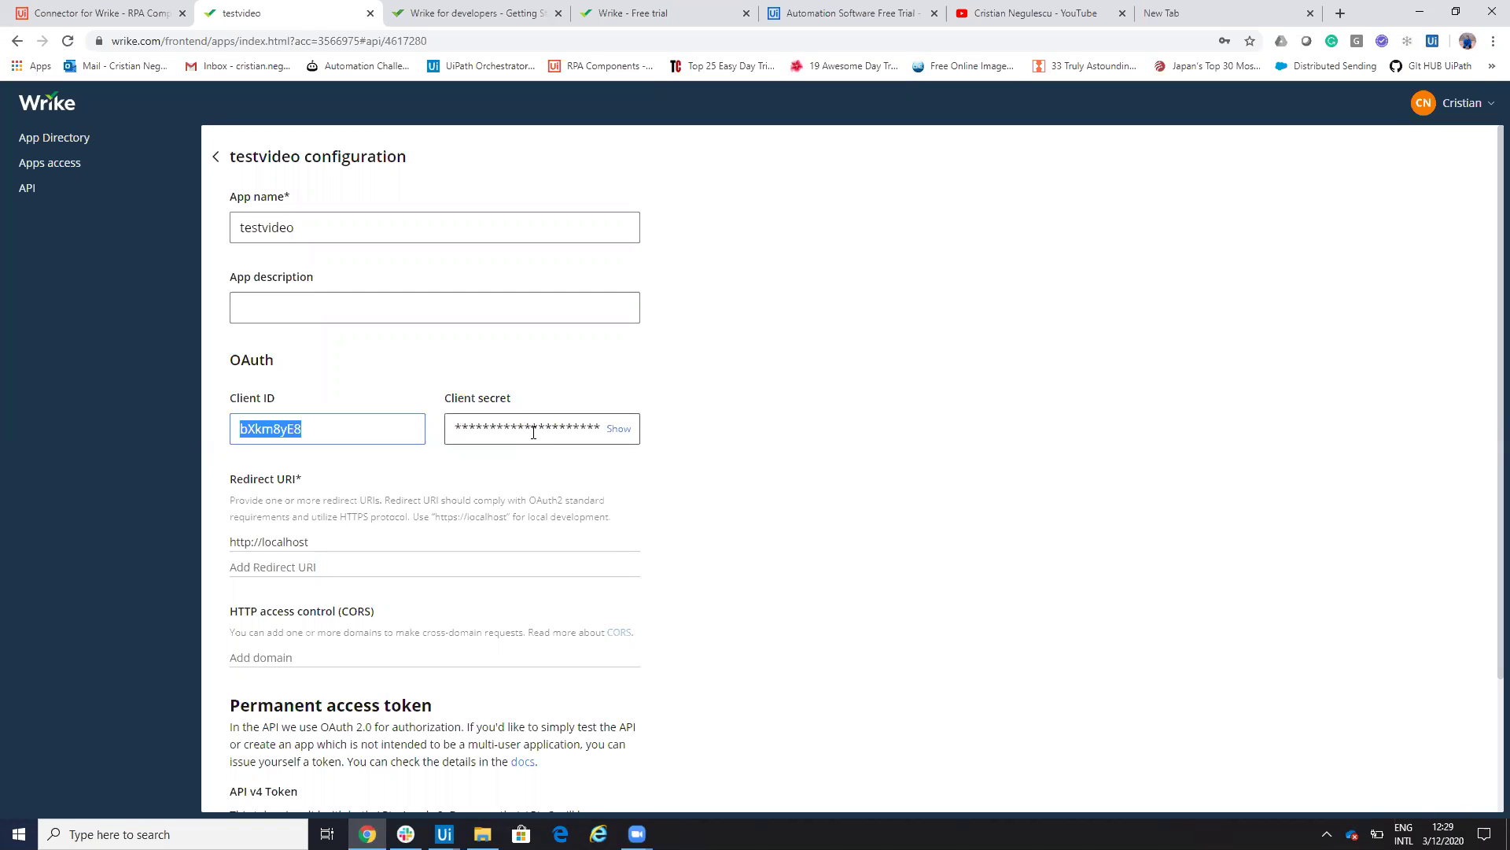
{"action": "left_click", "coordinate": [444, 833]}
{"action": "left_click", "coordinate": [539, 774]}
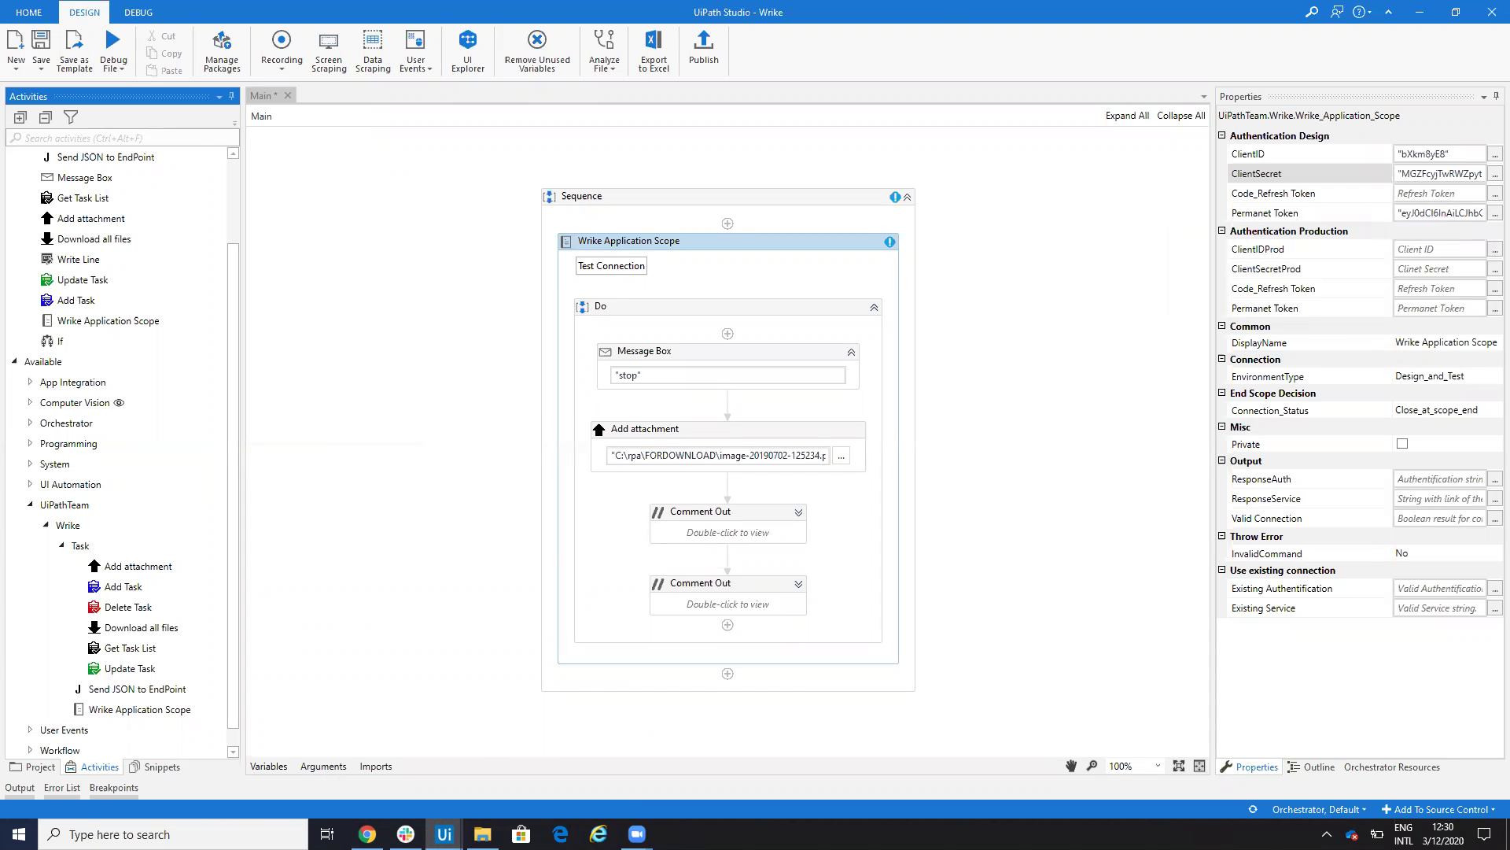
Step: Switch to Chrome, open Wrike's OAuth 2.0 authorization documentation from the testvideo configuration, and locate the URL for requesting an authorization code
{"action": "left_click", "coordinate": [367, 834]}
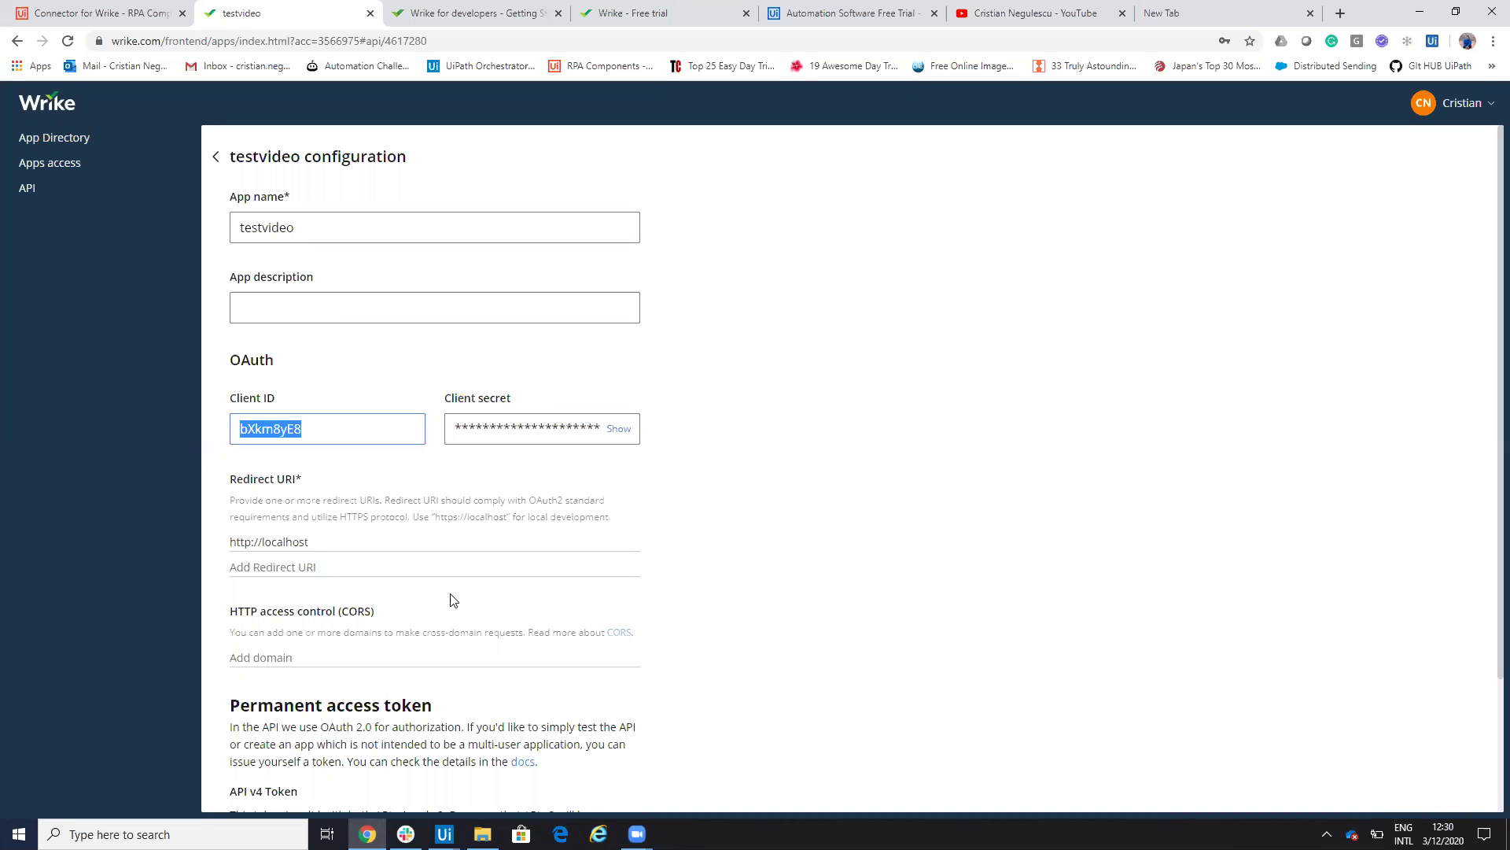
{"action": "scroll", "coordinate": [504, 614], "scroll_direction": "down", "scroll_amount": 2}
{"action": "left_click", "coordinate": [522, 598]}
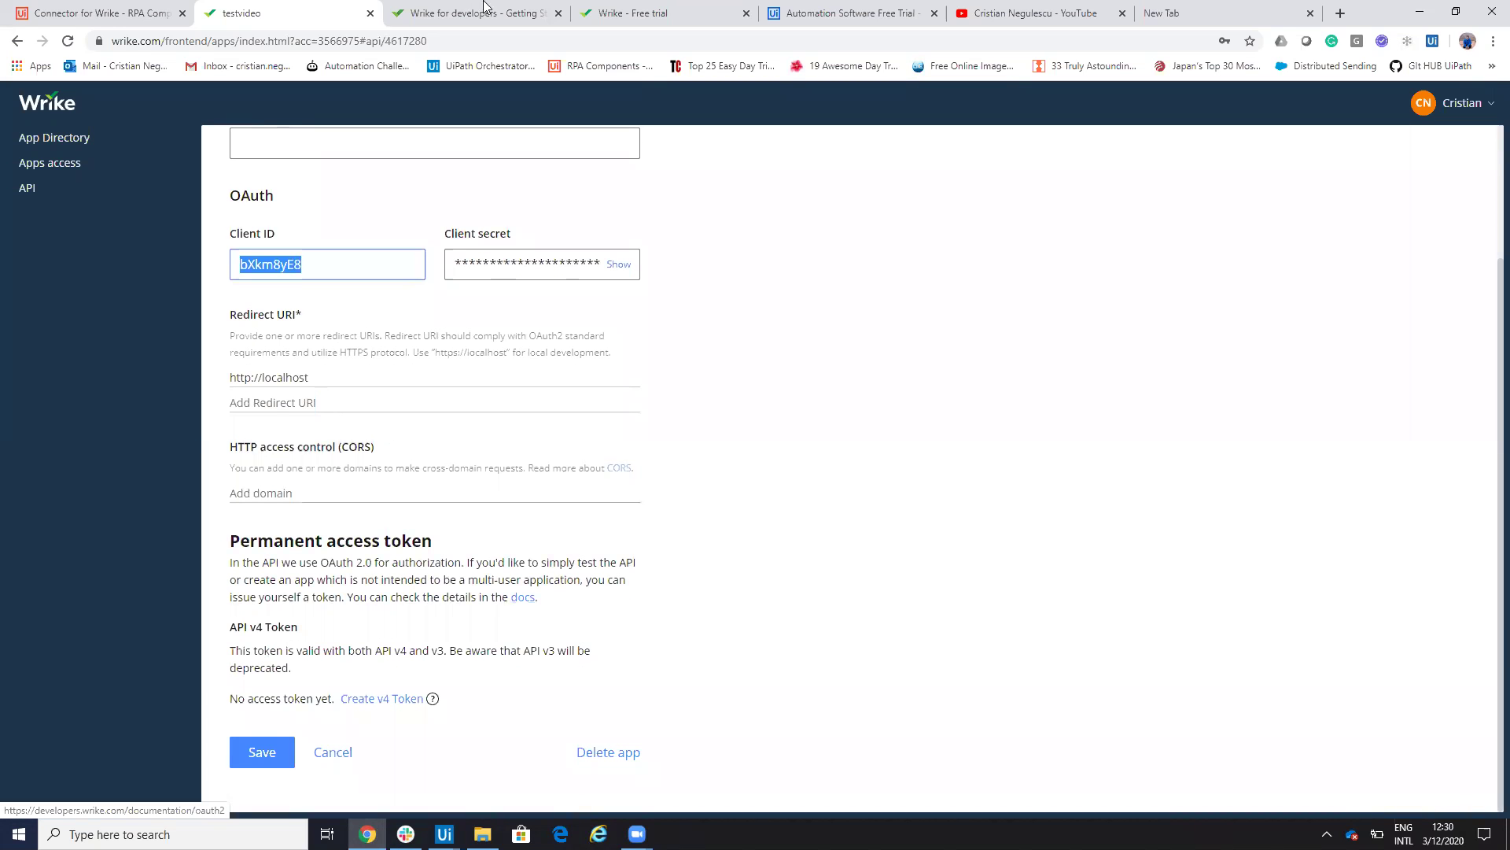
{"action": "scroll", "coordinate": [671, 527], "scroll_direction": "up", "scroll_amount": 12}
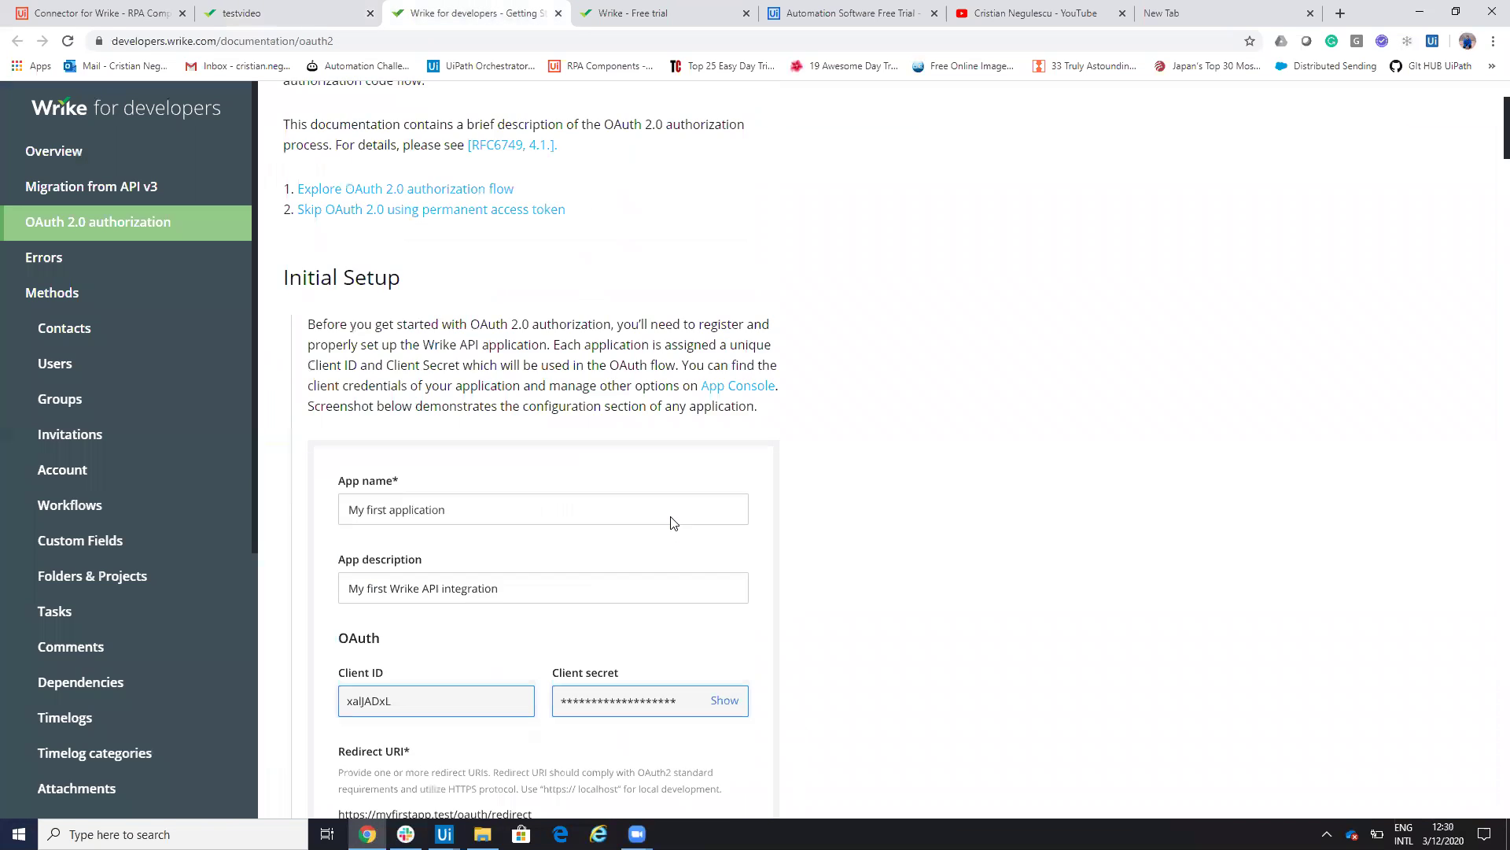
{"action": "scroll", "coordinate": [669, 525], "scroll_direction": "down", "scroll_amount": 5}
{"action": "scroll", "coordinate": [670, 520], "scroll_direction": "down", "scroll_amount": 14}
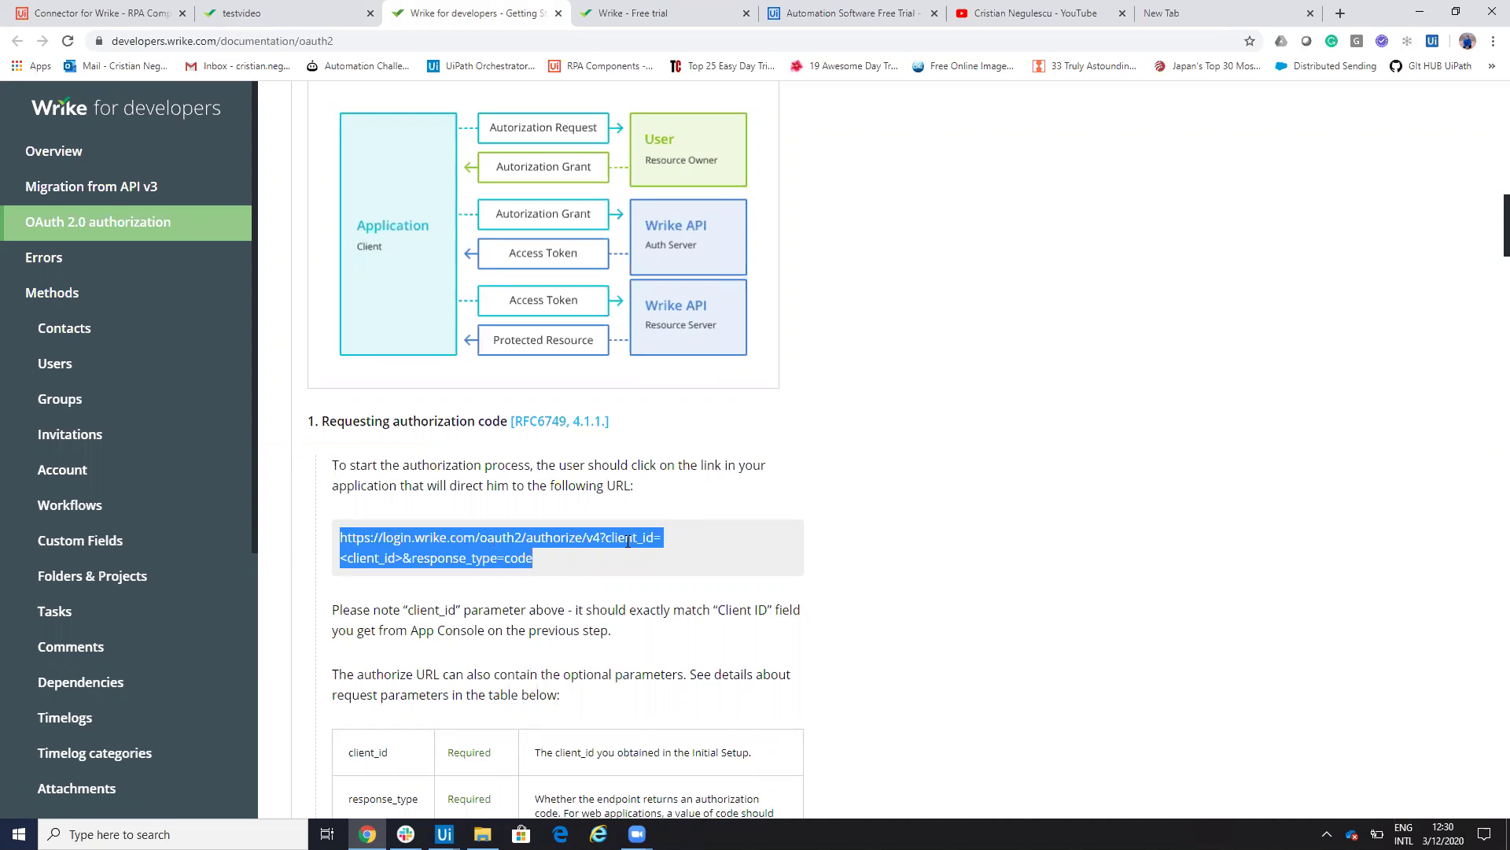
{"action": "scroll", "coordinate": [591, 588], "scroll_direction": "down", "scroll_amount": 2}
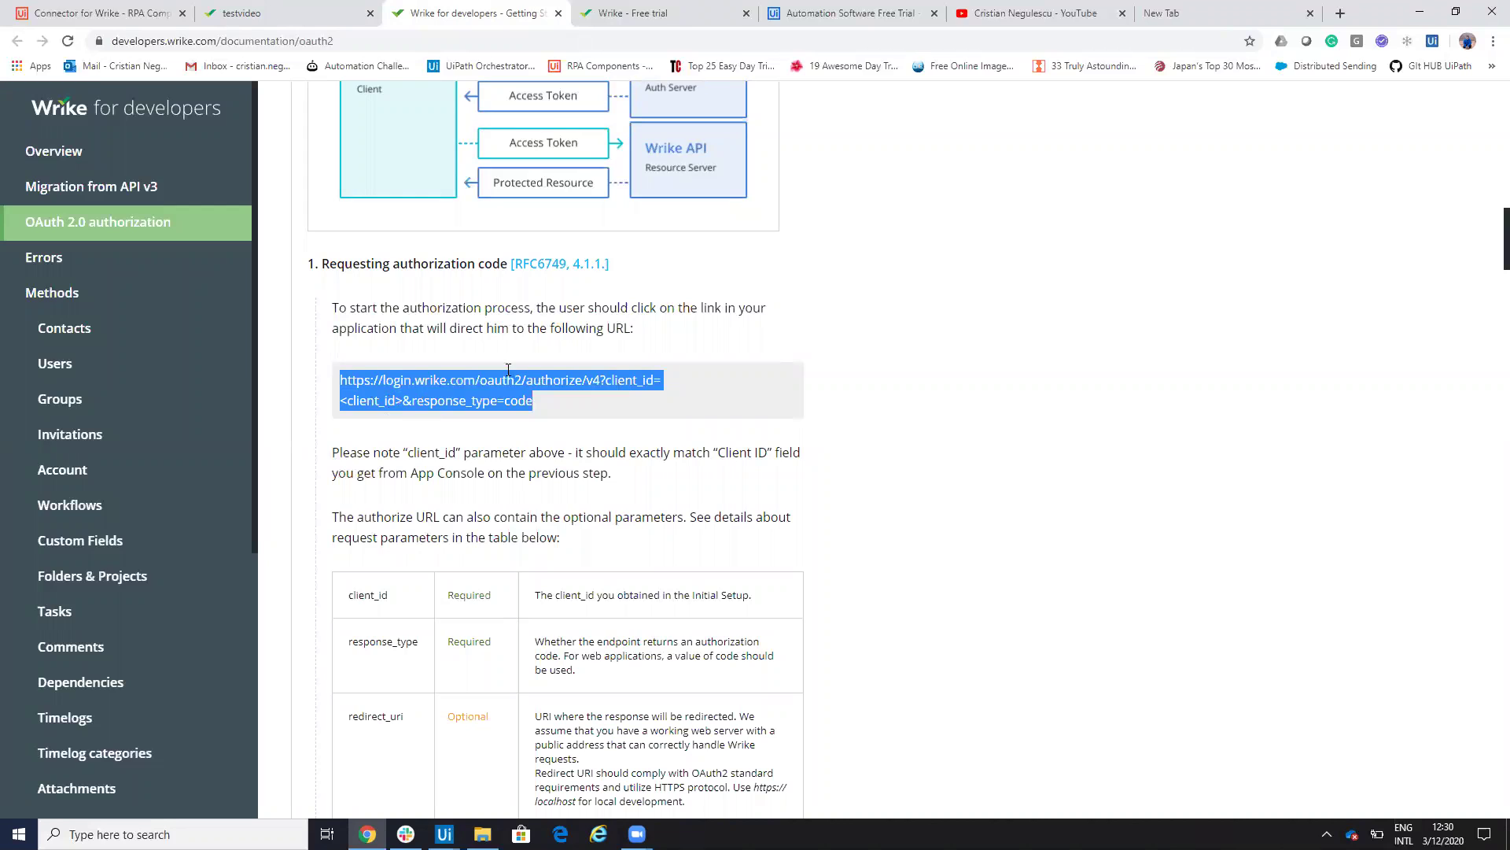
Step: Load Wrike's v4 authorize URL with the app's client ID and response_type=code in the blank tab, and accept the testvideo permissions
{"action": "left_click", "coordinate": [1210, 11]}
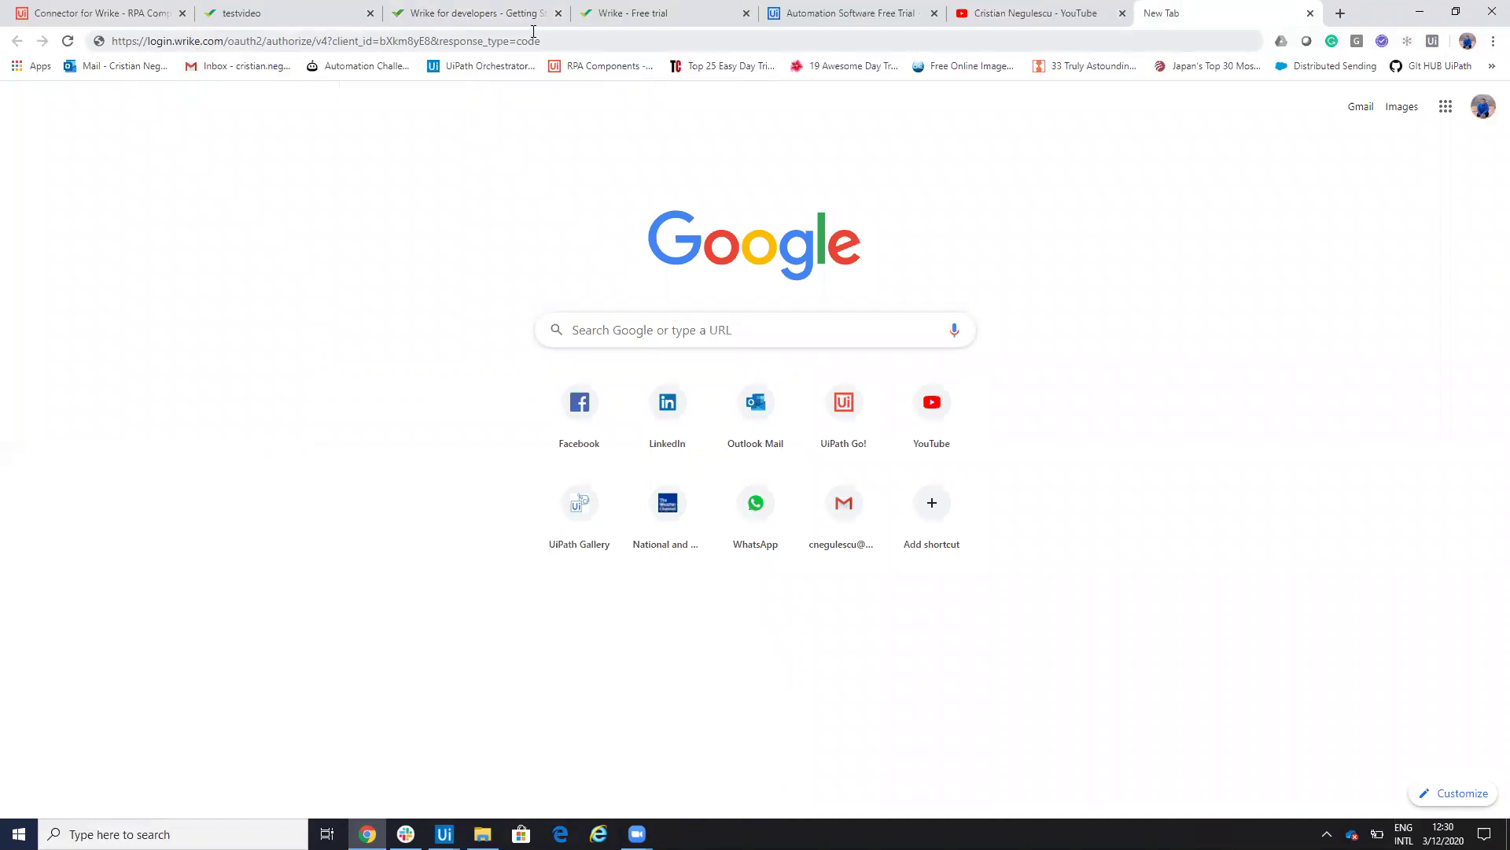
{"action": "left_click", "coordinate": [570, 42]}
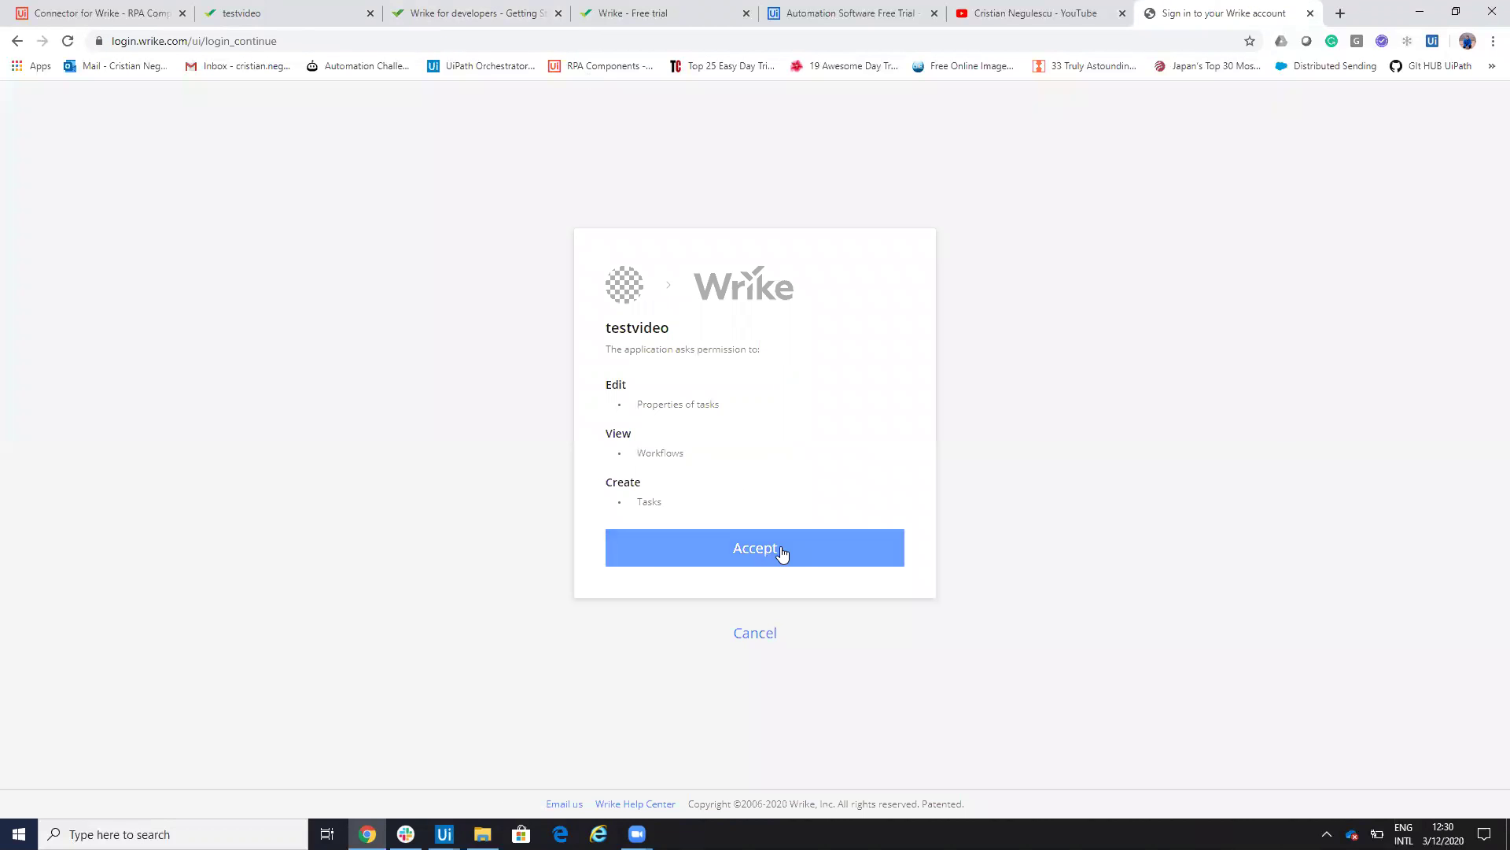
{"action": "left_click", "coordinate": [782, 554]}
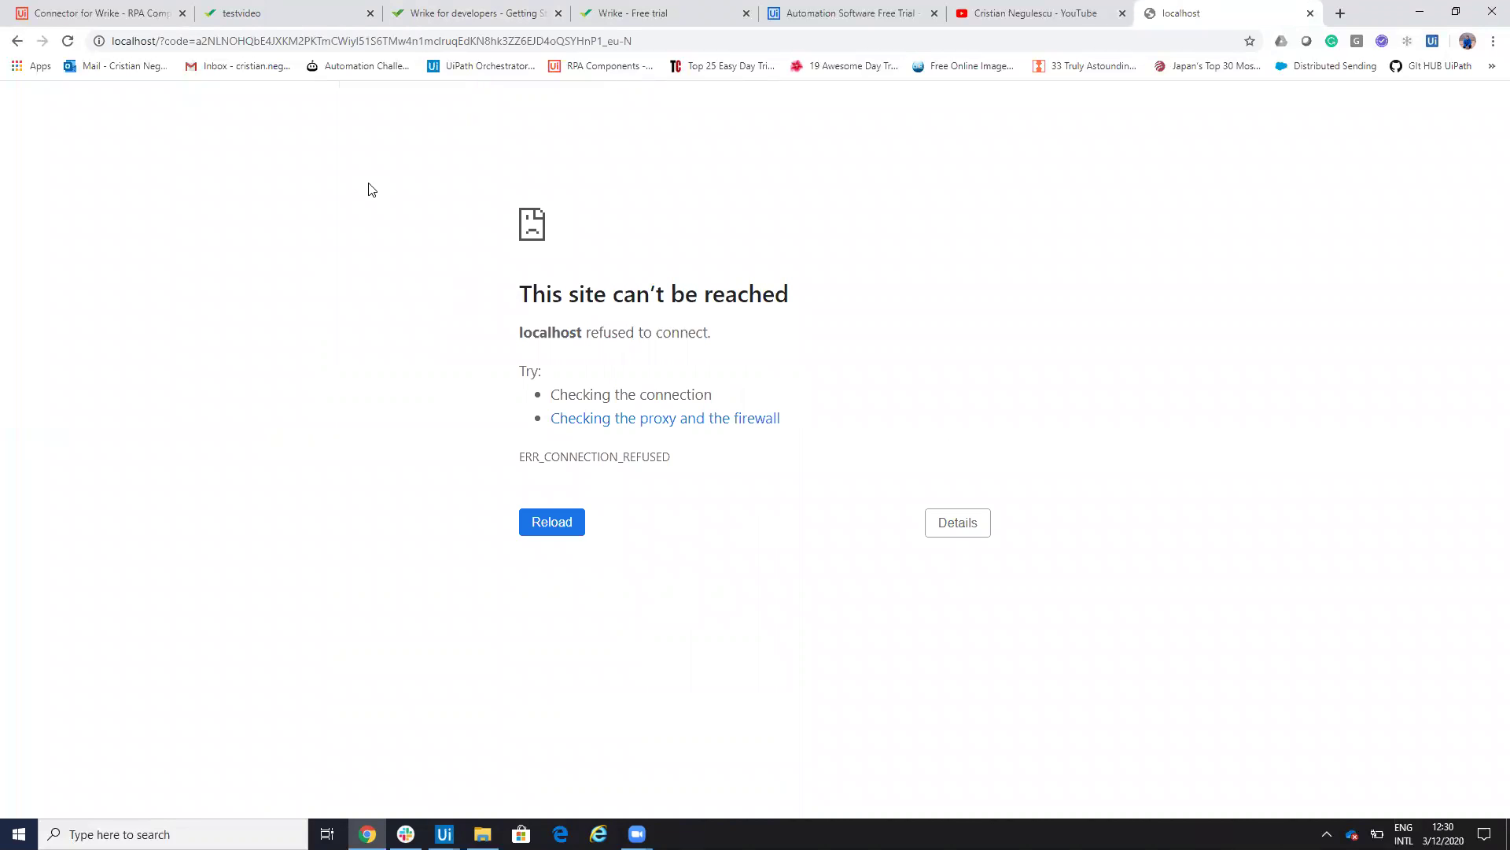
Step: Copy the authorization code that follows "code=" in the localhost redirect address
{"action": "left_click", "coordinate": [198, 41]}
{"action": "left_click", "coordinate": [197, 41]}
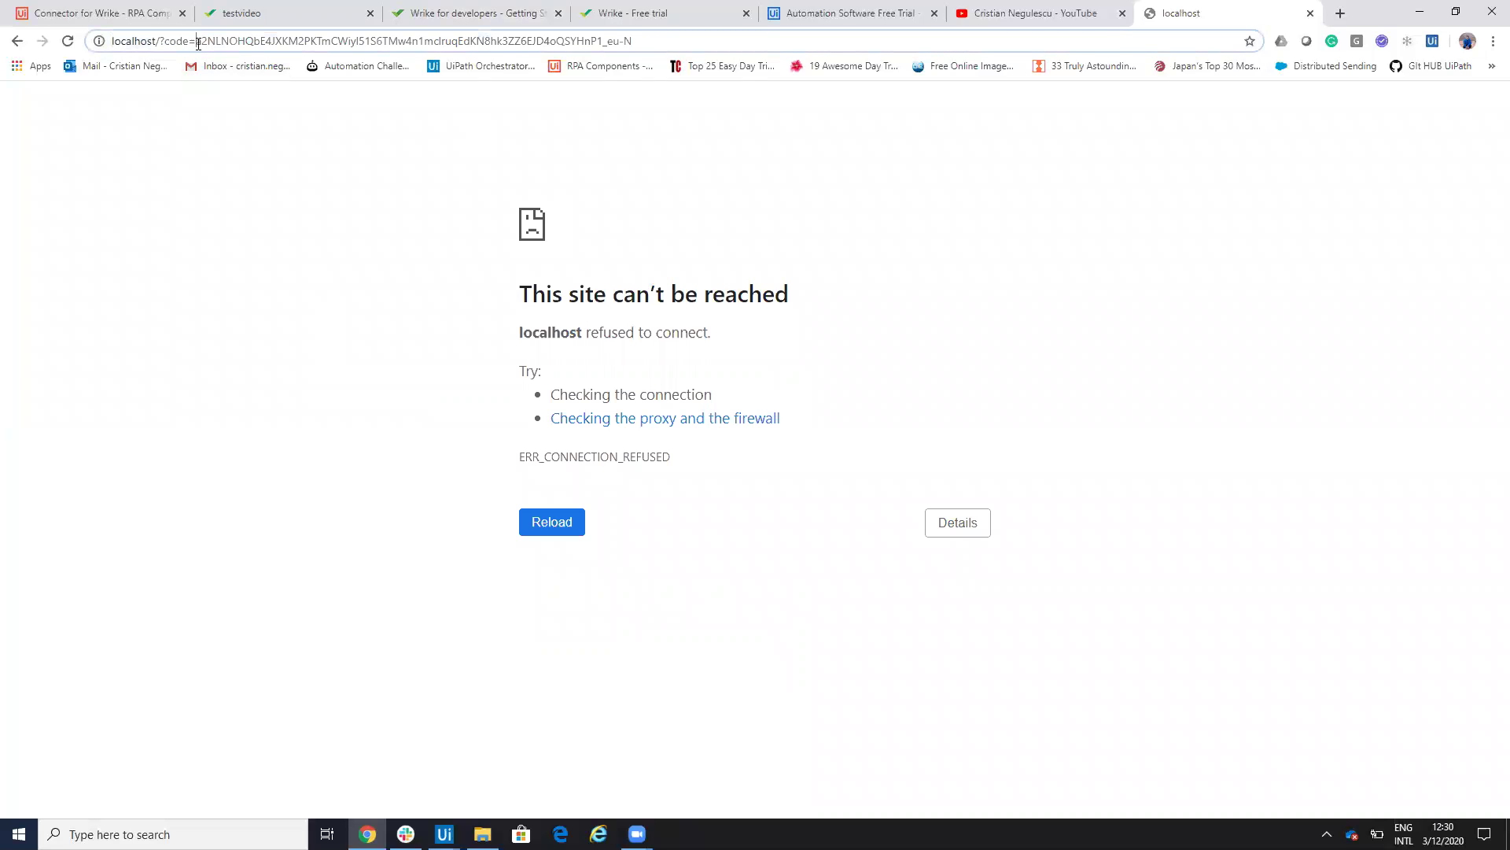
{"action": "left_click_drag", "start_coordinate": [198, 41], "coordinate": [637, 41]}
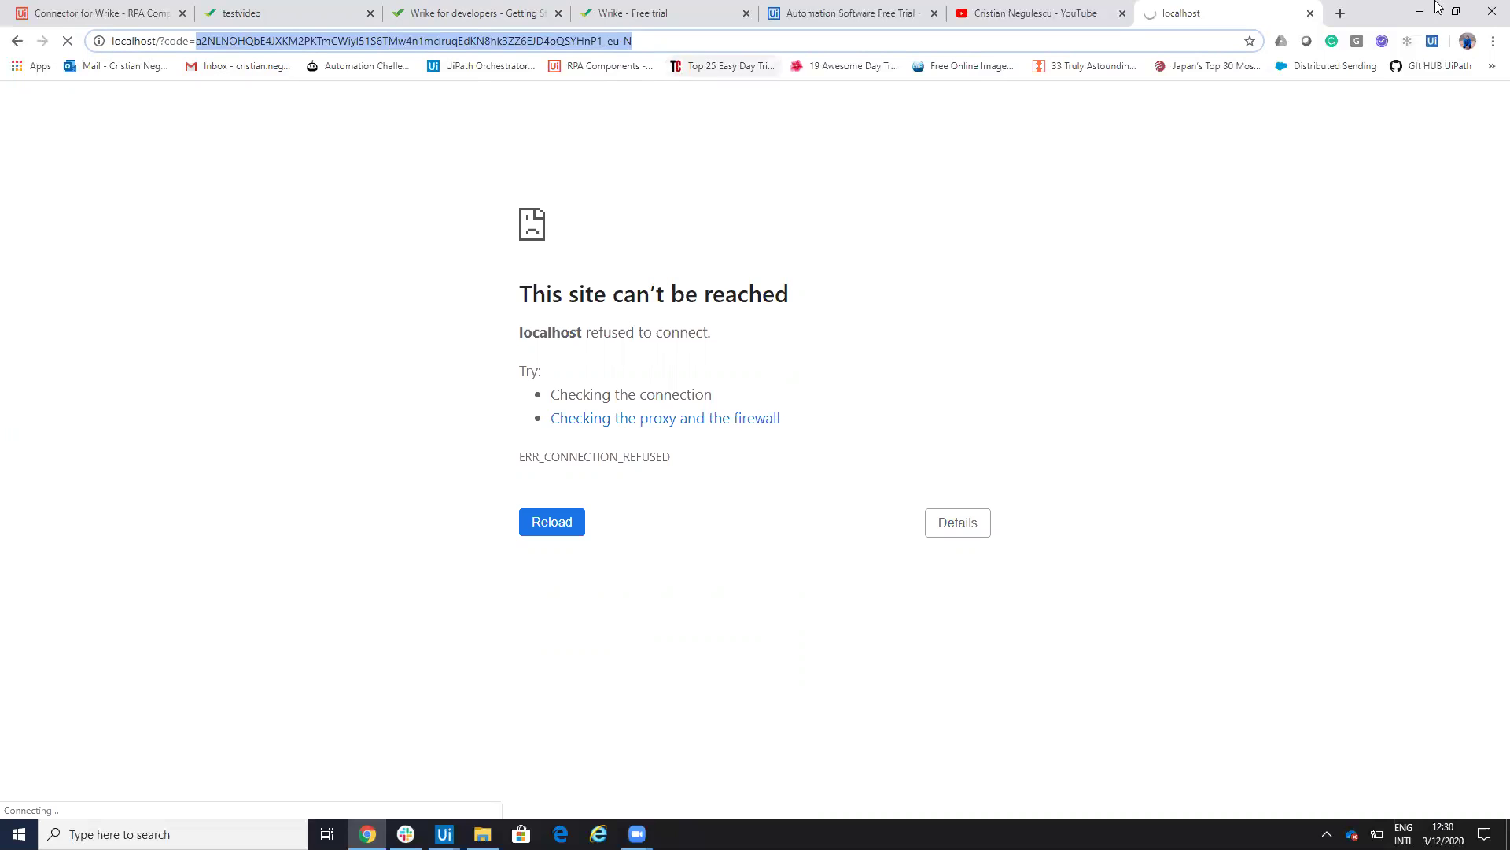
Step: In UiPath Studio, paste the copied authorization code as a quoted string into the Authentication Design Code_Refresh Token
{"action": "left_click", "coordinate": [1416, 15]}
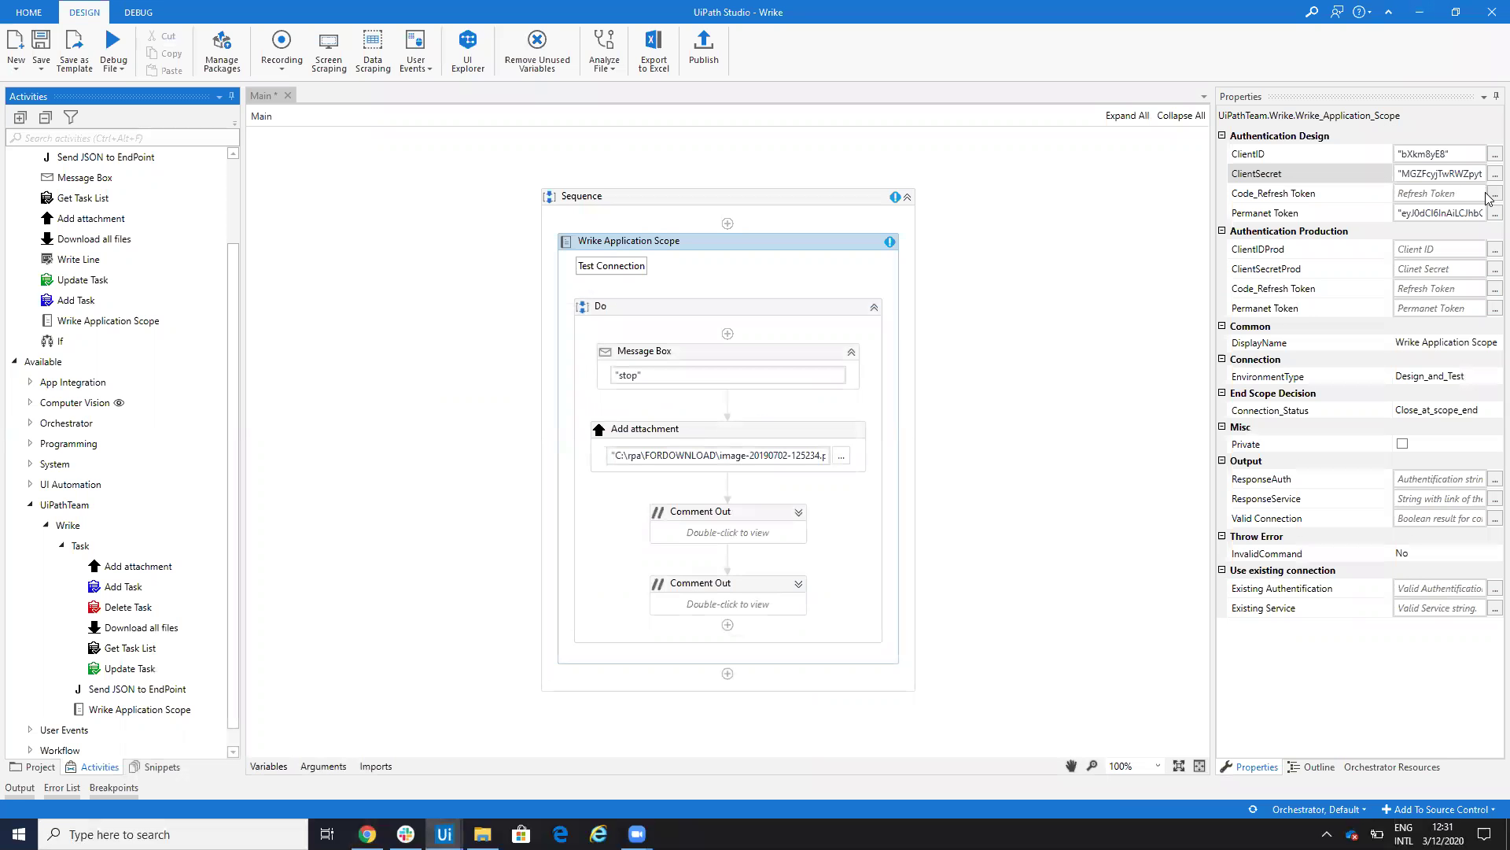
{"action": "left_click", "coordinate": [1494, 192]}
{"action": "type", "text": "\""}
{"action": "key", "text": "ctrl+v"}
{"action": "left_click", "coordinate": [1034, 617]}
Step: Clear the Authentication Design Permanent Token expression of the Wrike Application Scope
{"action": "left_click", "coordinate": [1494, 212]}
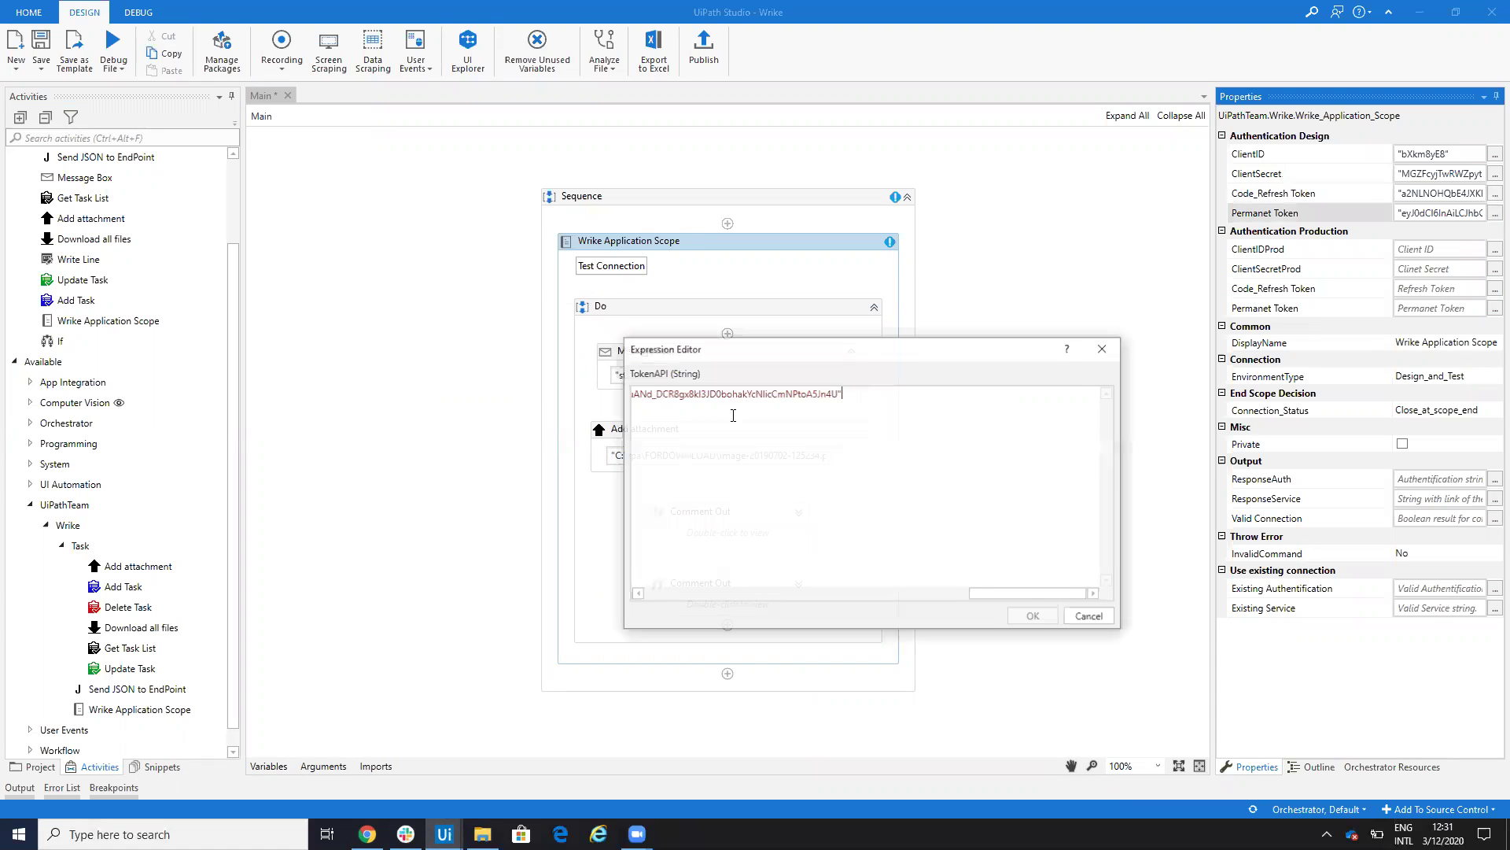
{"action": "left_click_drag", "start_coordinate": [972, 394], "coordinate": [172, 401]}
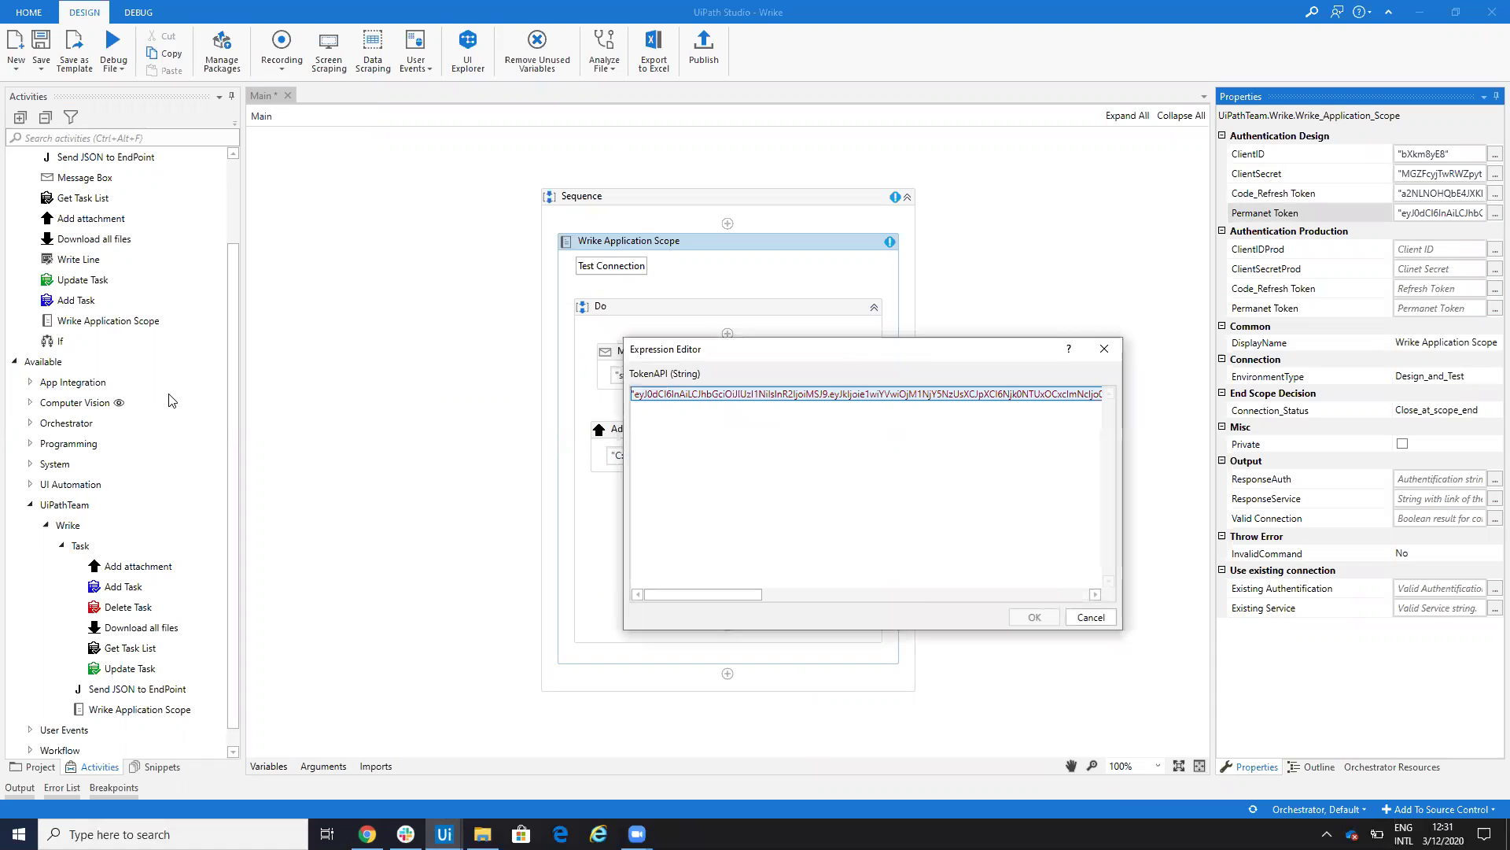
{"action": "key", "text": "Delete"}
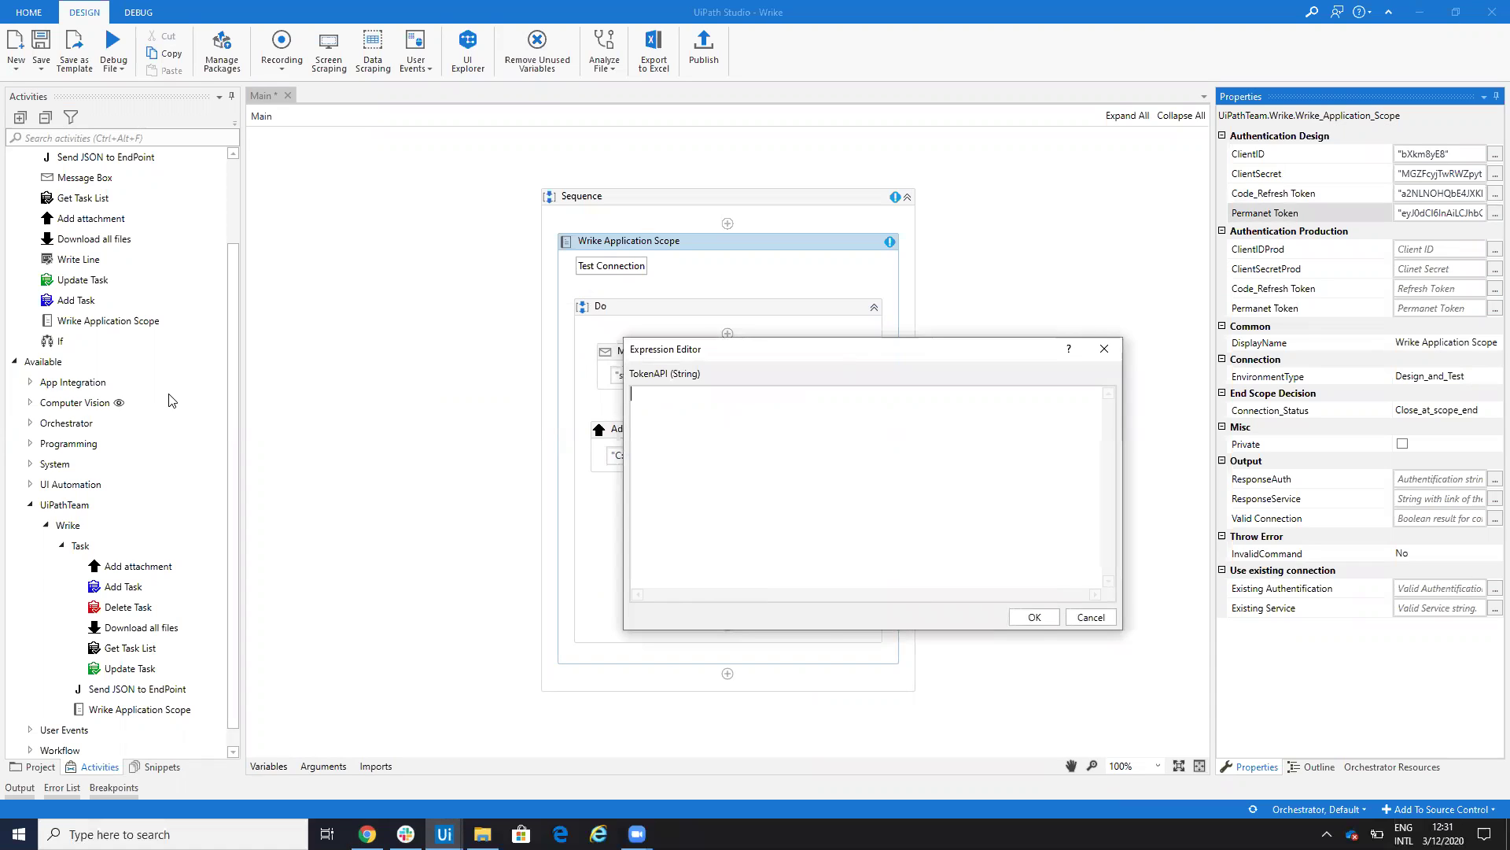
{"action": "left_click", "coordinate": [1034, 617]}
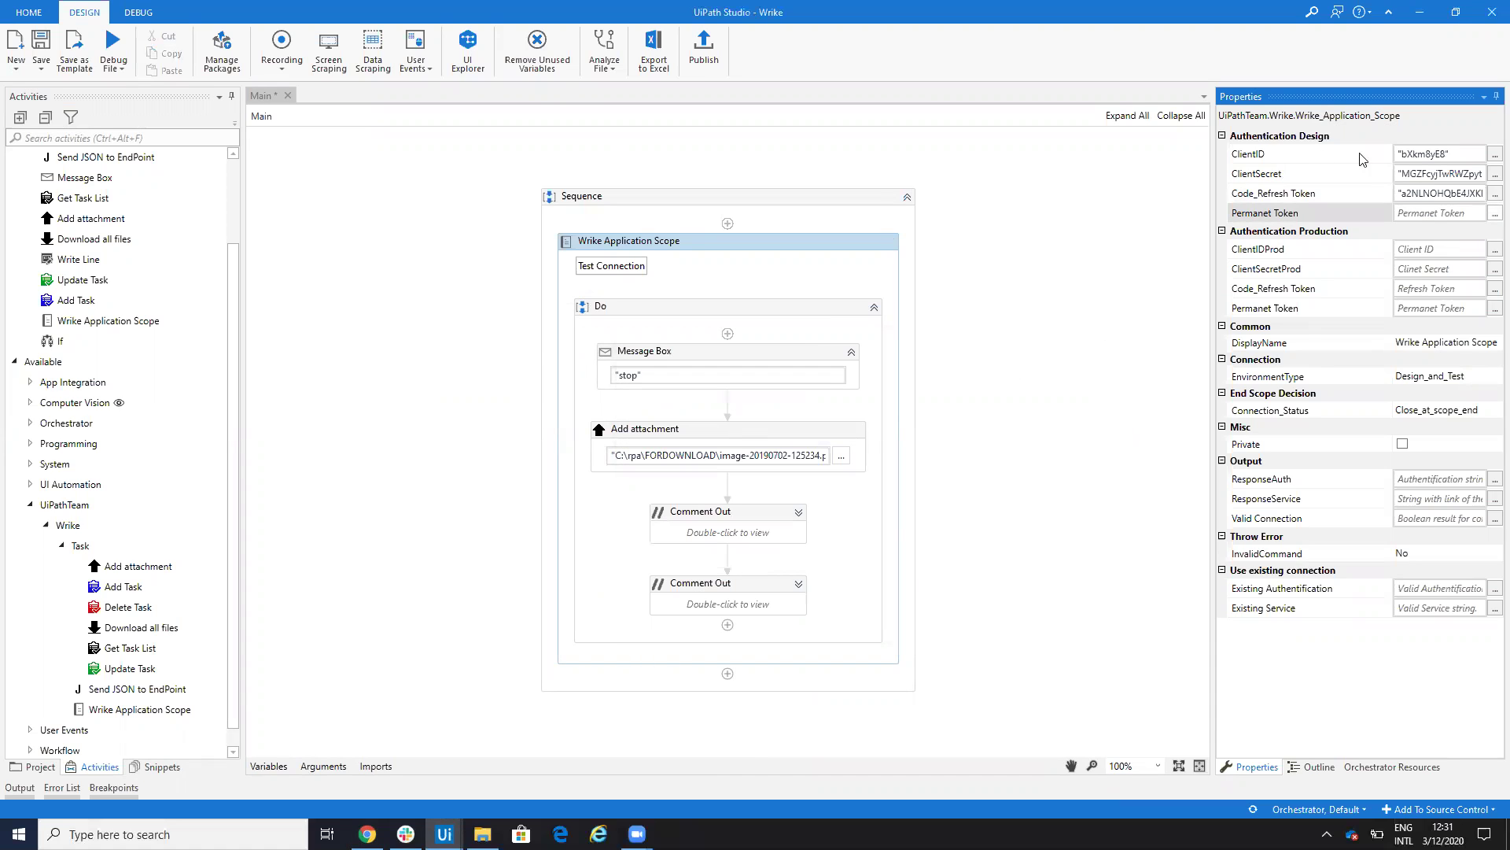
Step: Test the Wrike Application Scope's connection twice with the OAuth credentials, dismissing each result
{"action": "left_click", "coordinate": [629, 268]}
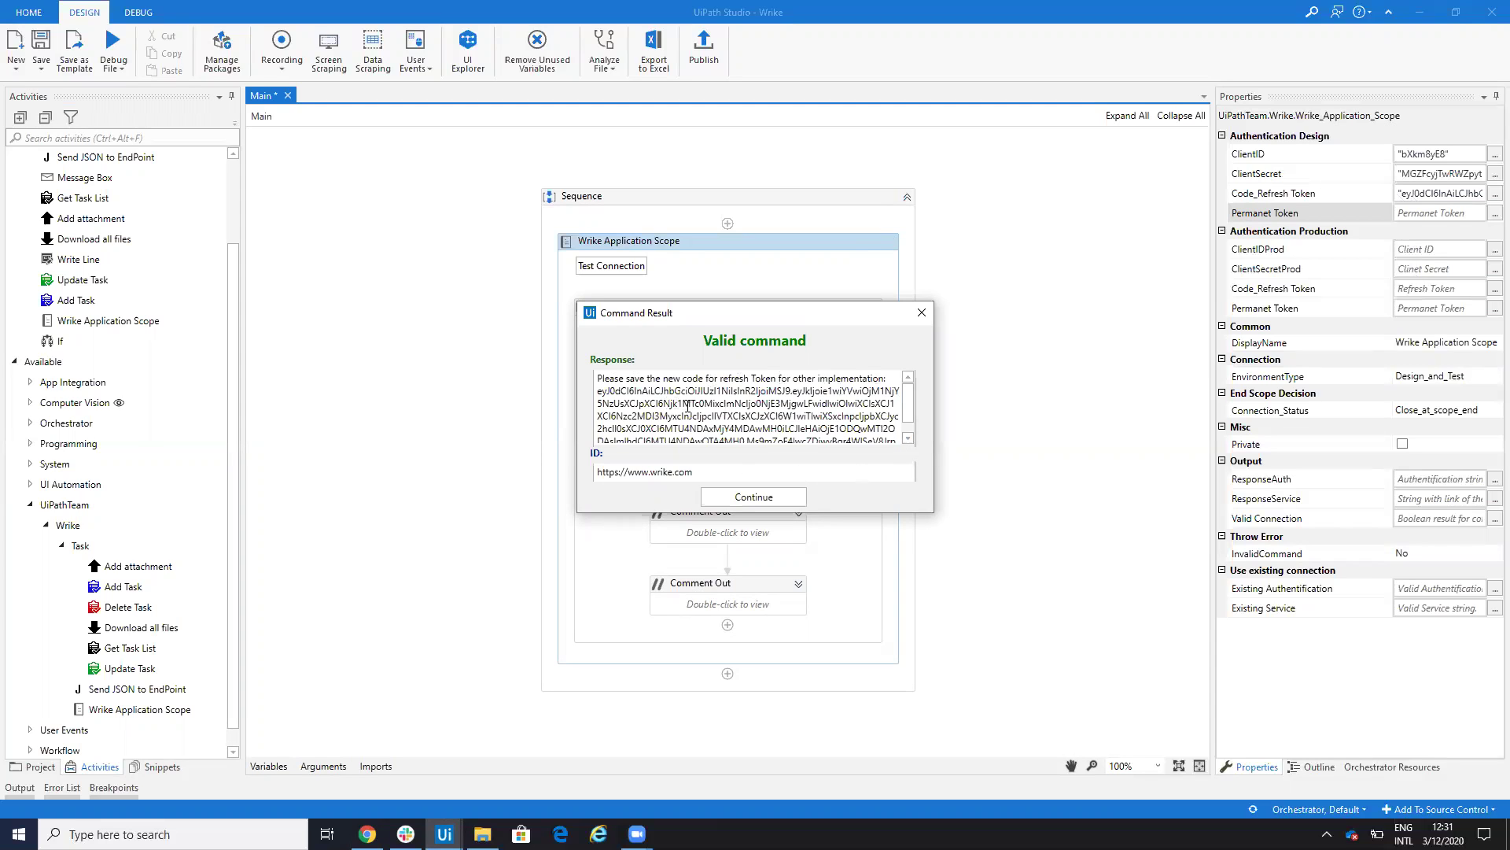
{"action": "left_click", "coordinate": [754, 497]}
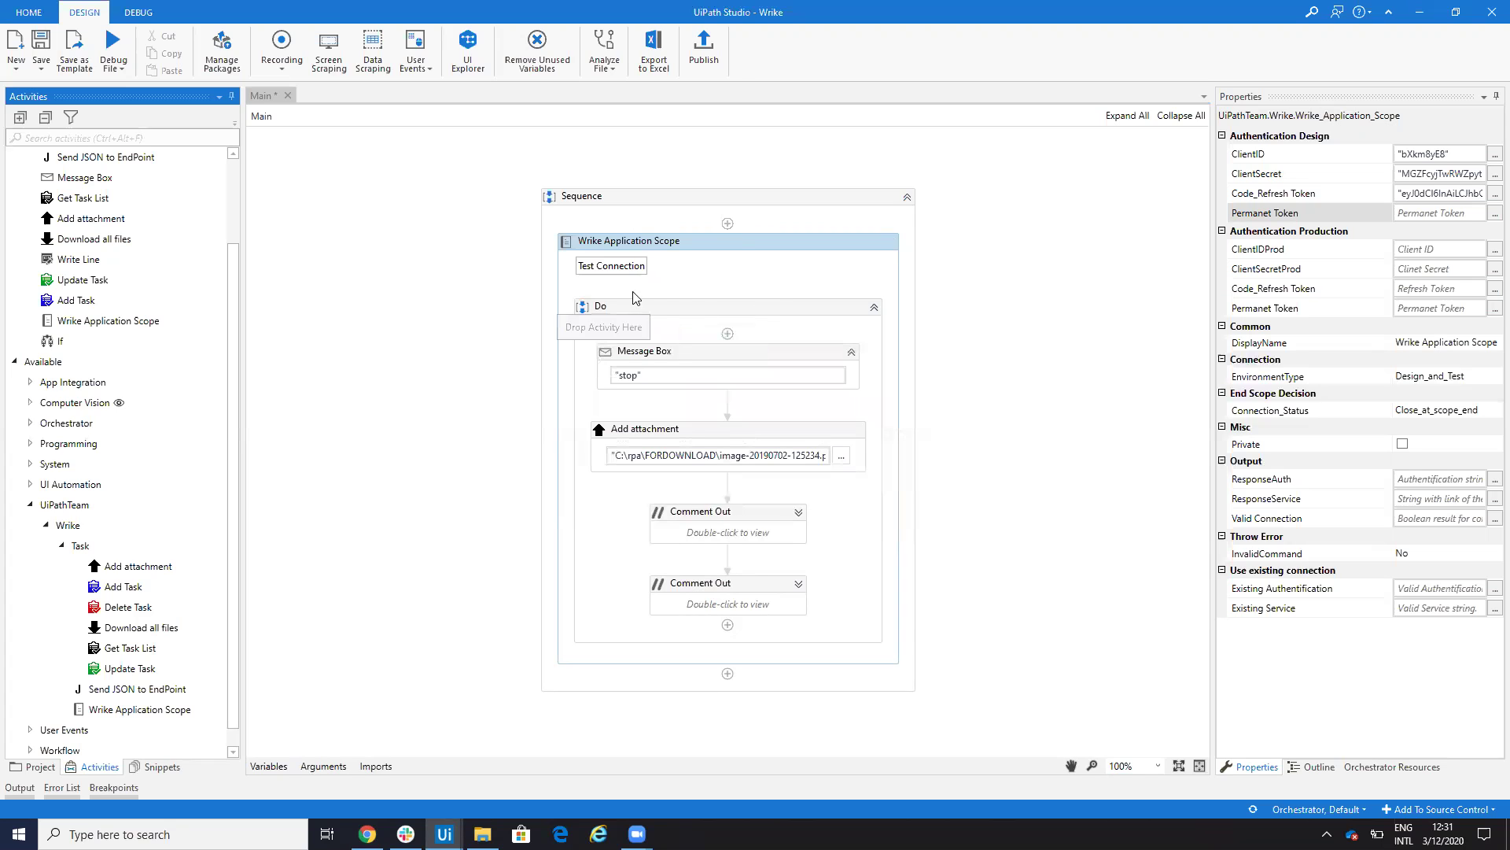
{"action": "left_click", "coordinate": [625, 268]}
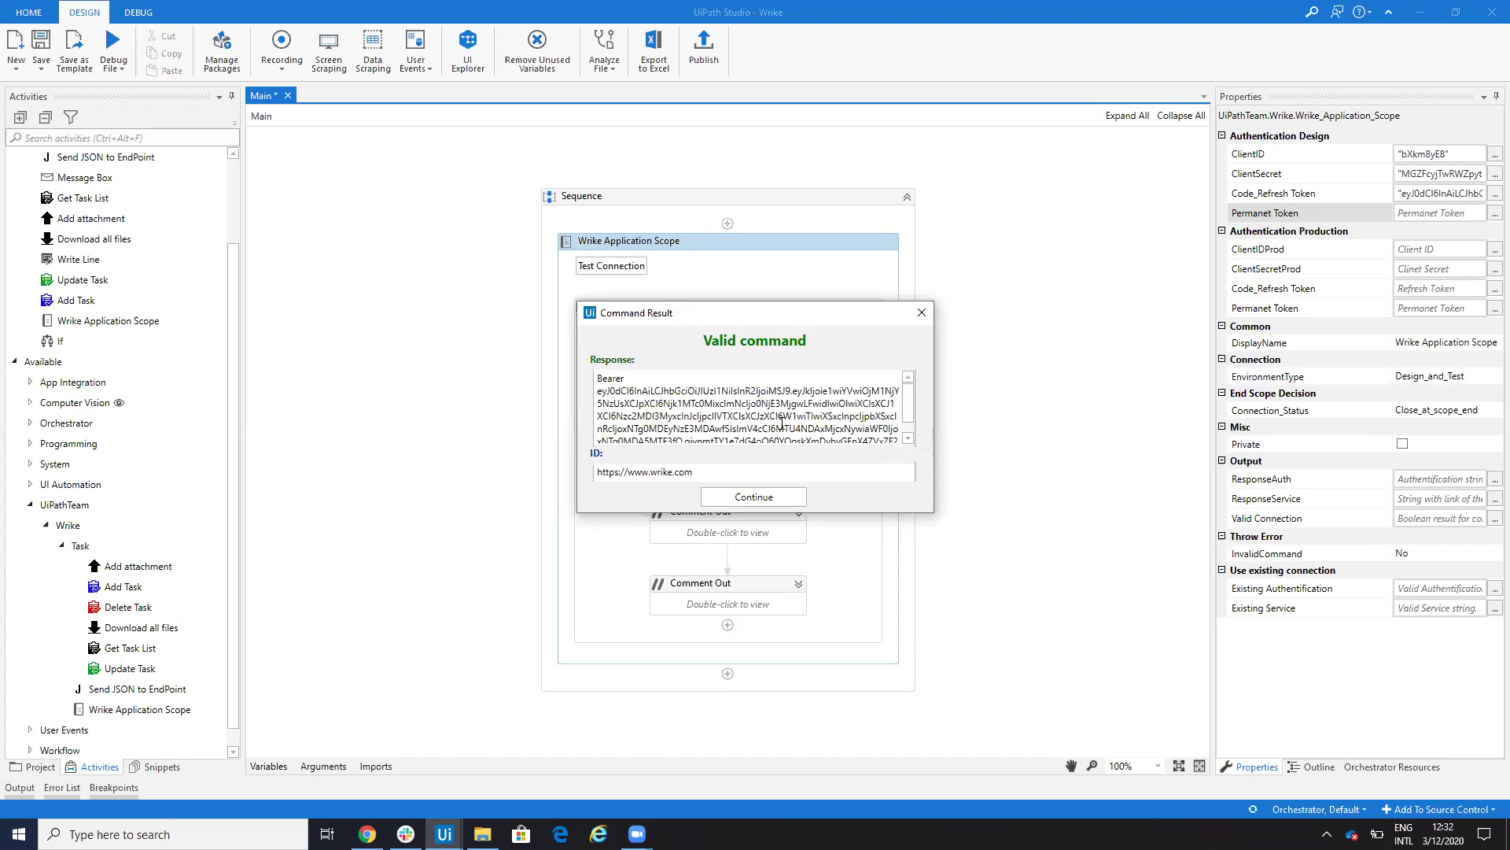
{"action": "left_click", "coordinate": [774, 496]}
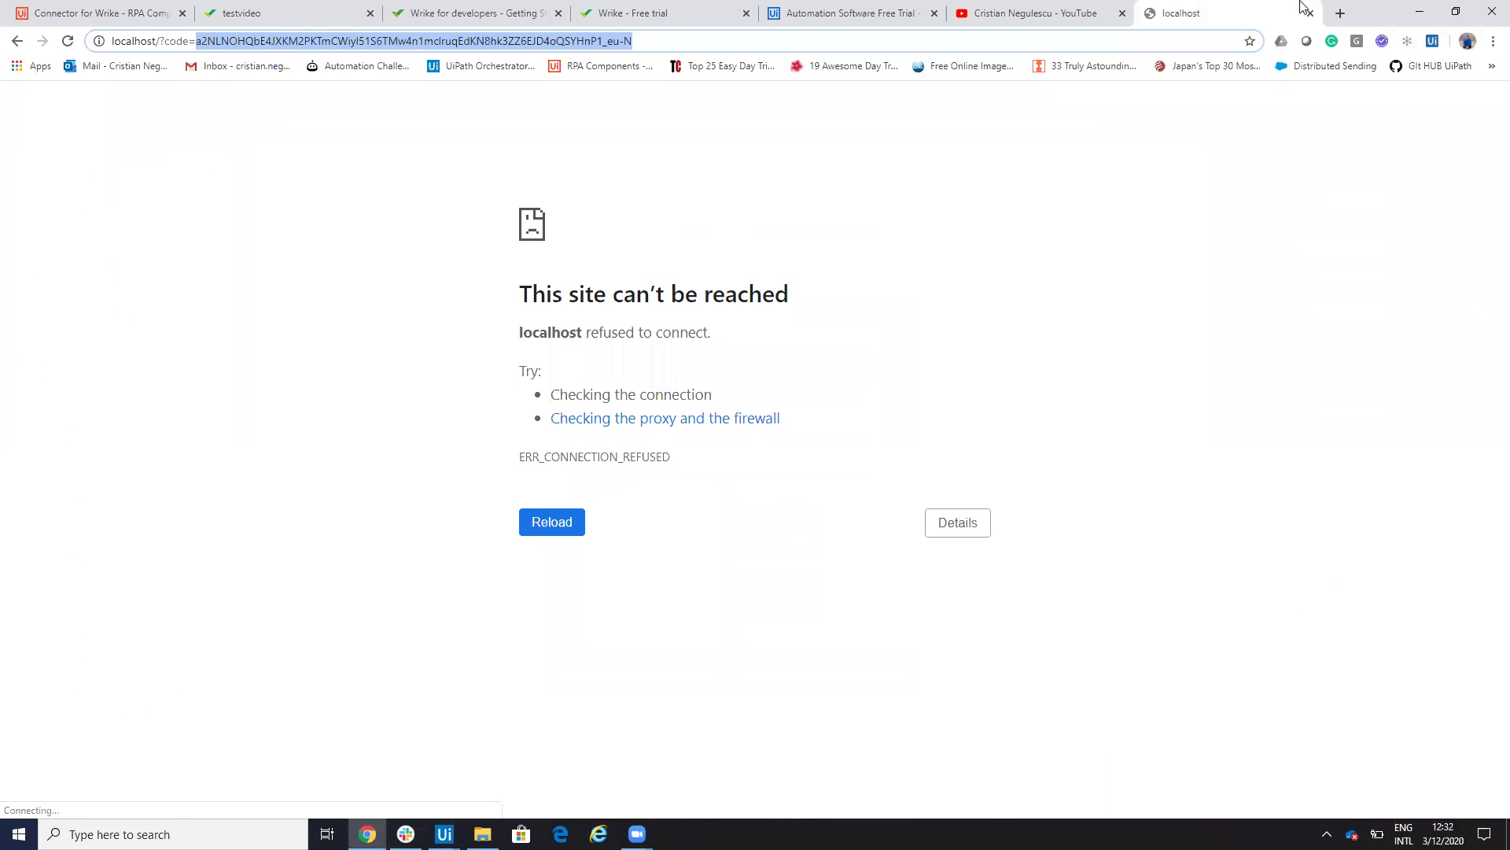
Step: Check the scope's Code_Refresh Token in UiPath Studio, then switch to the YouTube channel in Chrome and expand its list of playlists
{"action": "left_click", "coordinate": [1419, 12]}
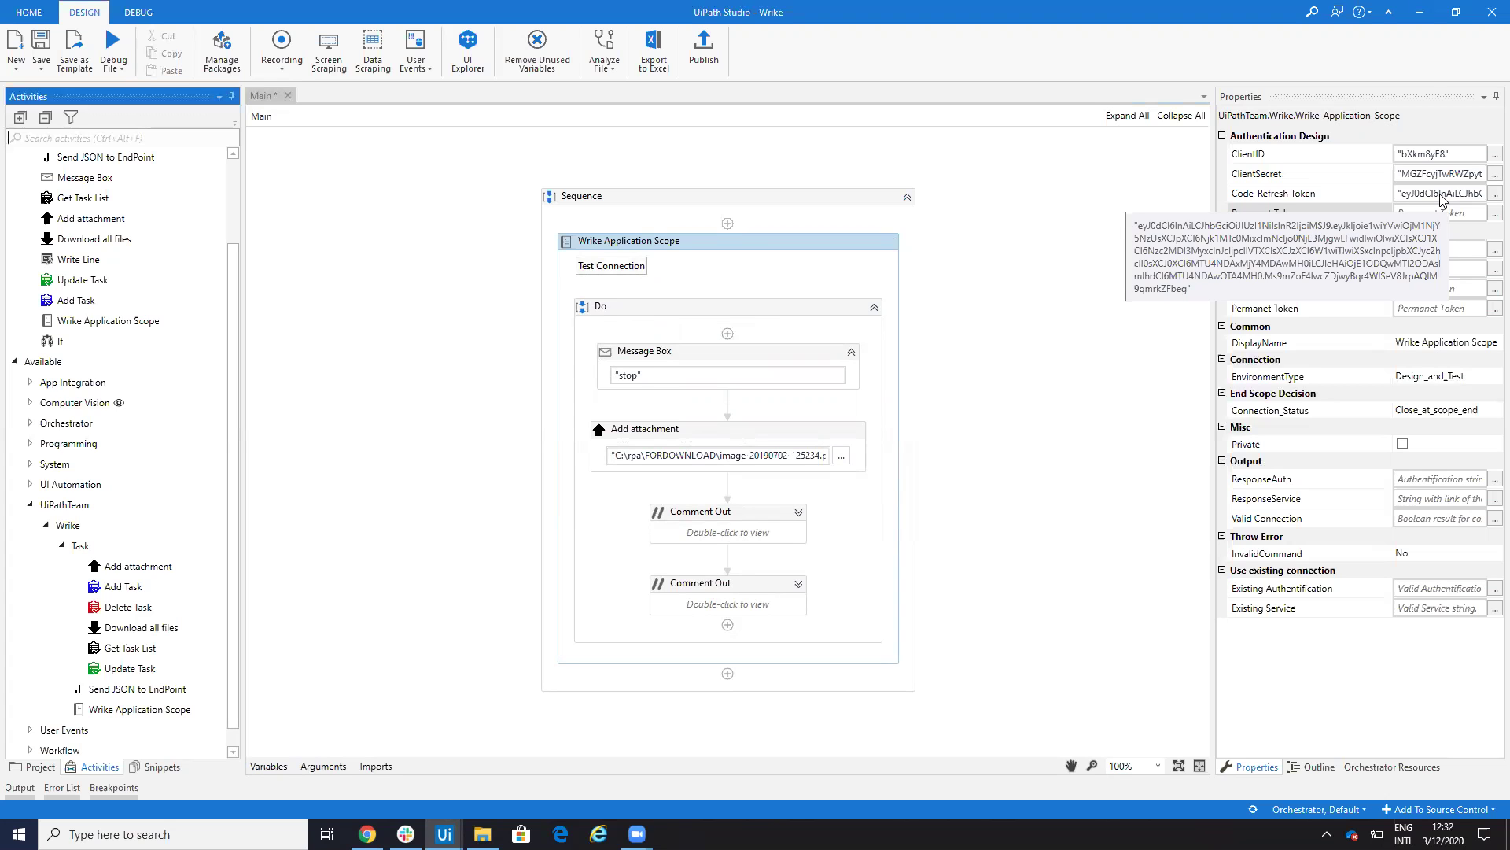
{"action": "left_click", "coordinate": [1420, 12]}
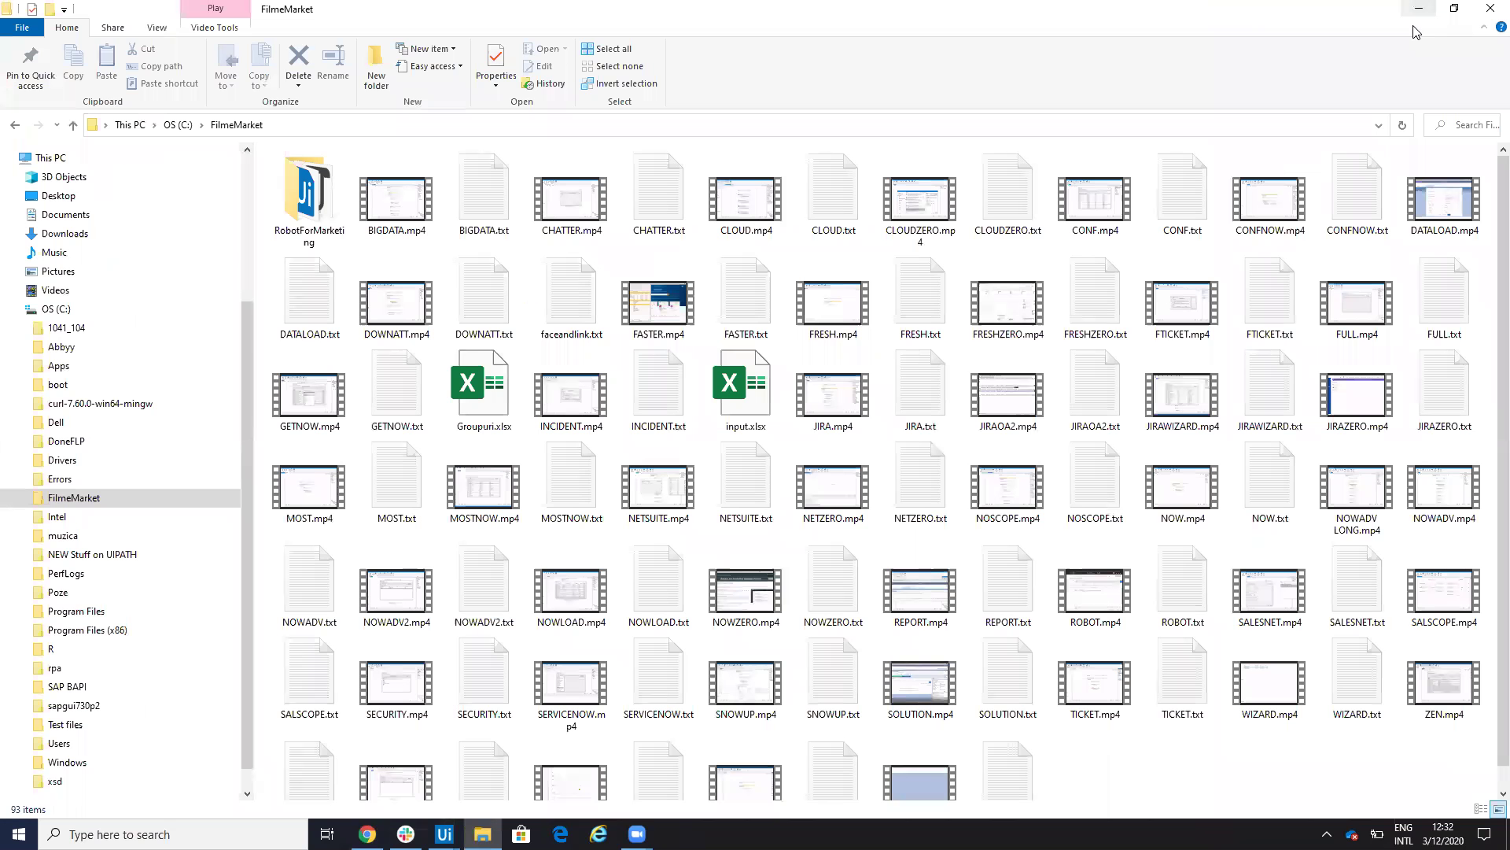
{"action": "left_click", "coordinate": [367, 834]}
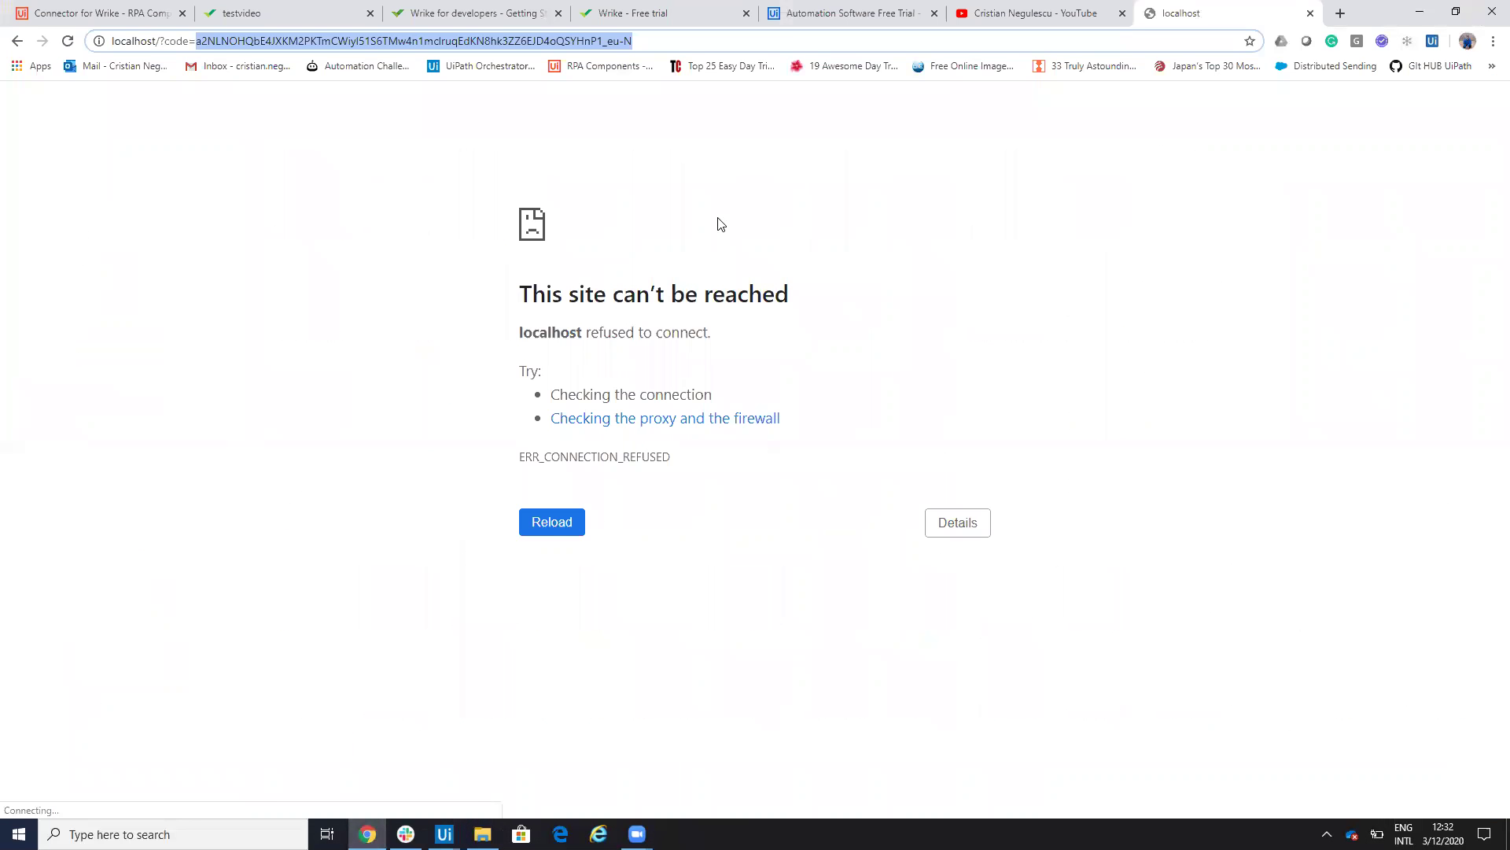
{"action": "left_click", "coordinate": [1085, 9]}
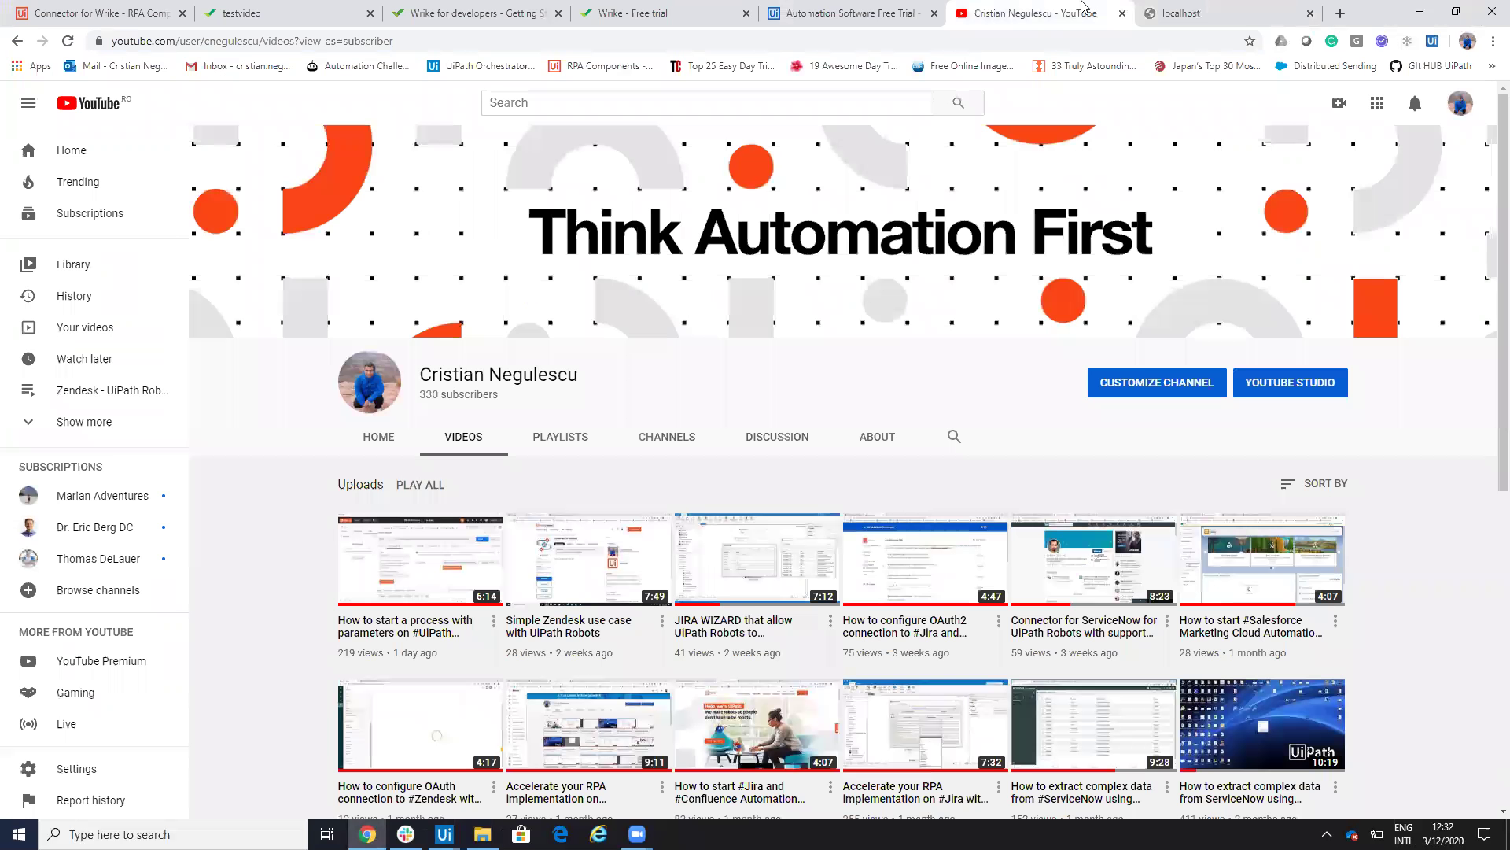
{"action": "left_click", "coordinate": [58, 422]}
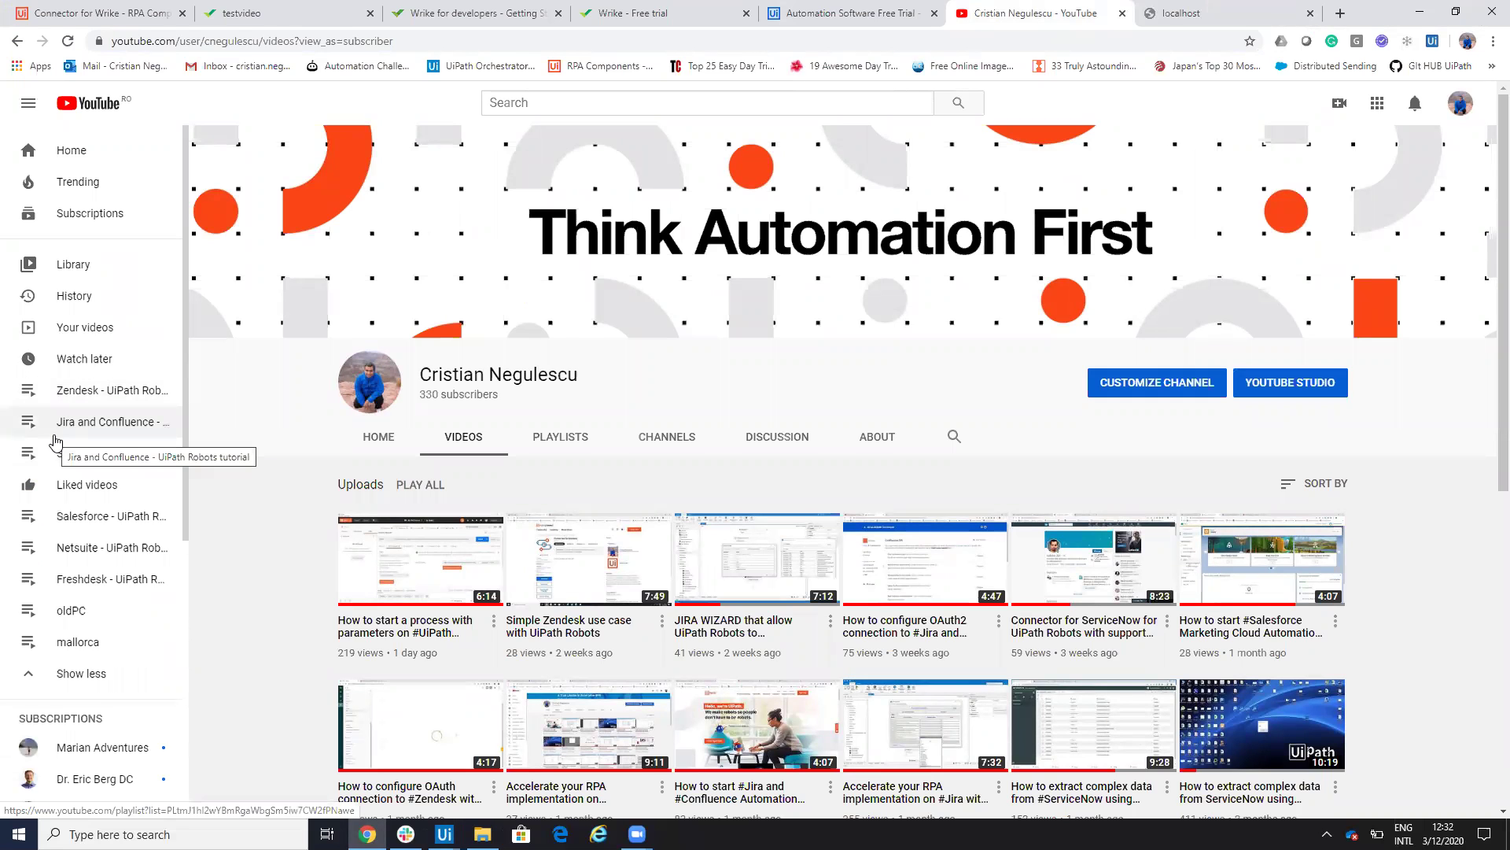